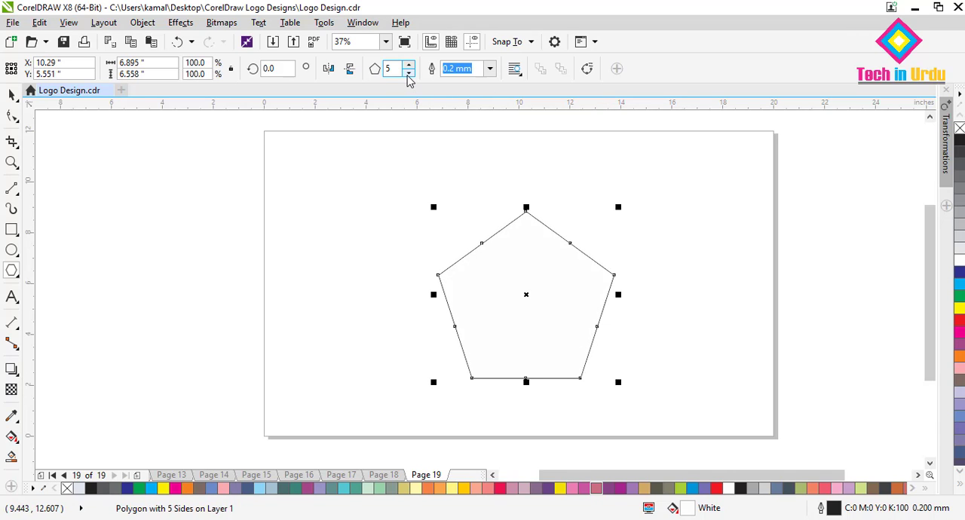
- Change the polygon to 6 sides and enlarge the hexagon to about 7.7 by 8.9 inches
click(407, 73)
click(408, 65)
click(408, 66)
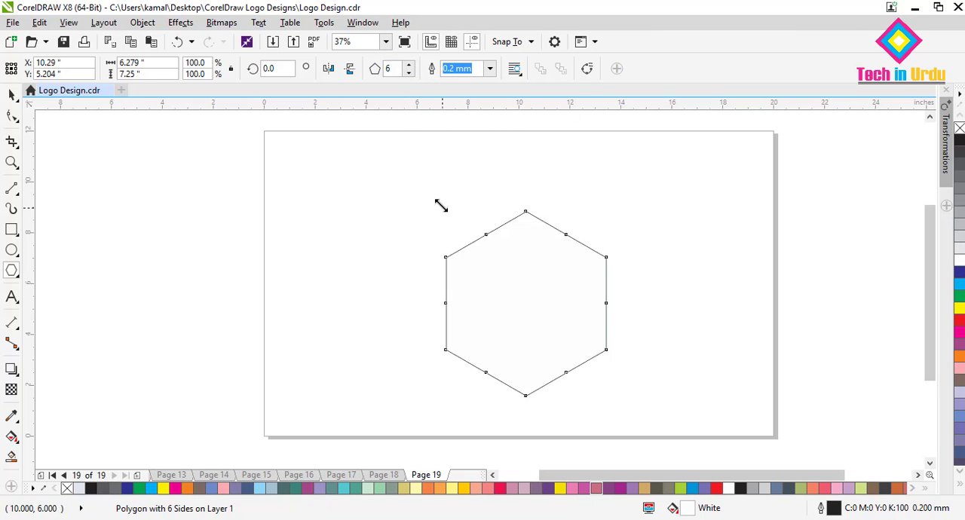
drag(439, 204, 393, 164)
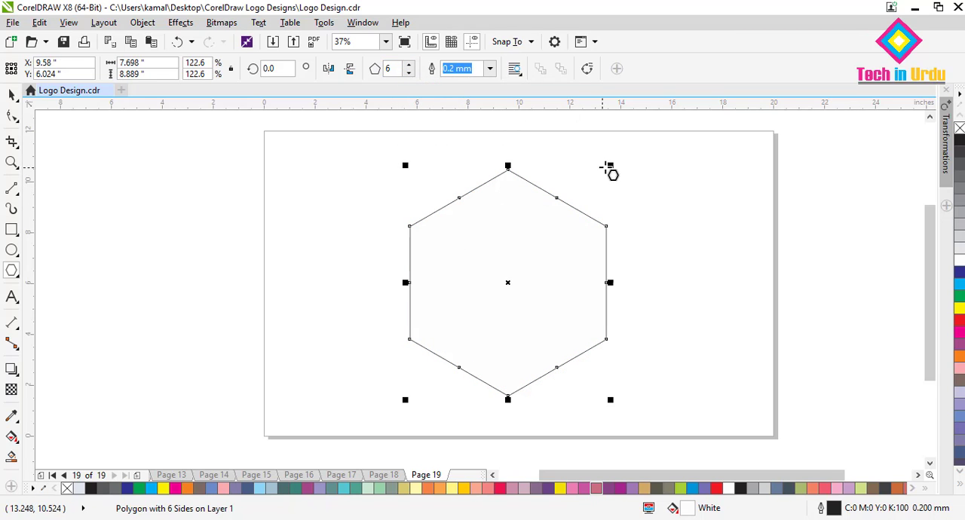
- Create a smaller concentric copy of the hexagon, about 5.9 by 6.8 inches, inside the original
click(11, 95)
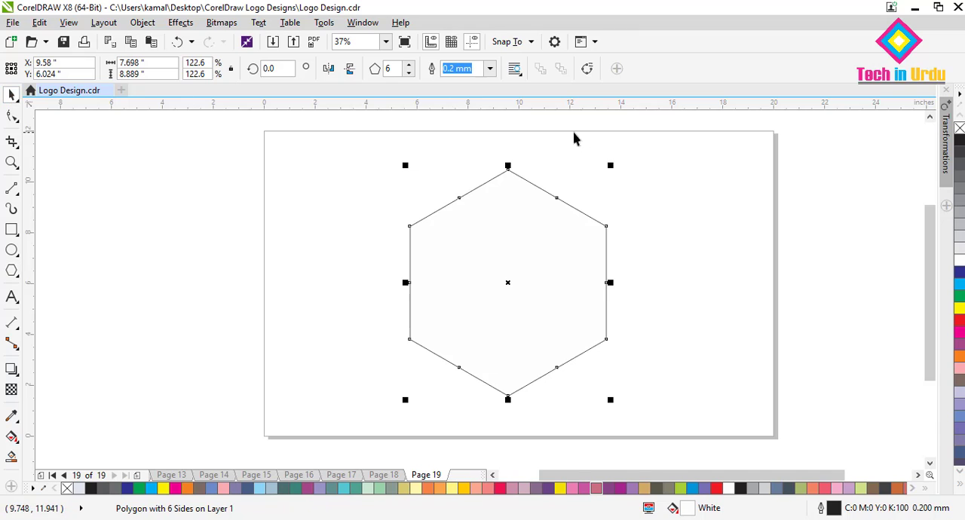
drag(610, 165, 587, 189)
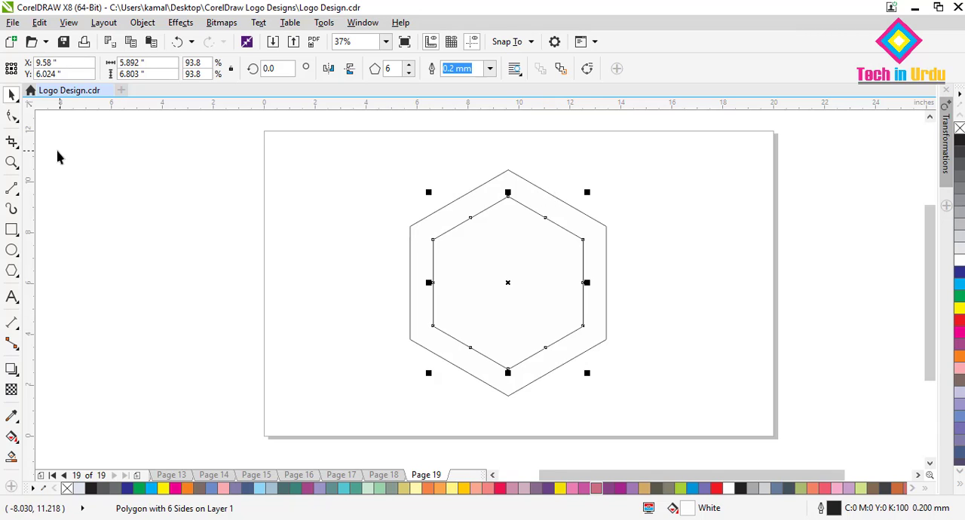
click(370, 207)
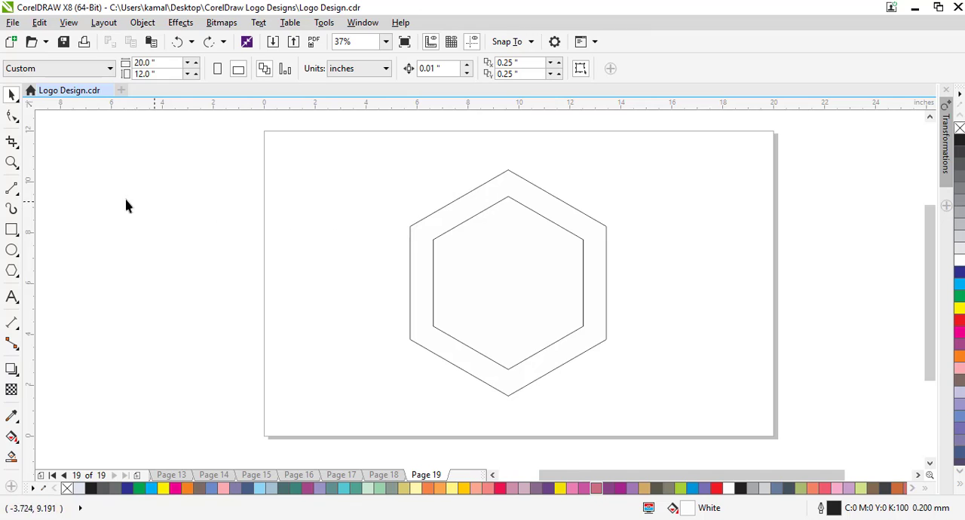
- Draw a narrow vertical rectangle, about 0.7 by 2.9 inches, across the upper-left edges of both hexagons
click(12, 233)
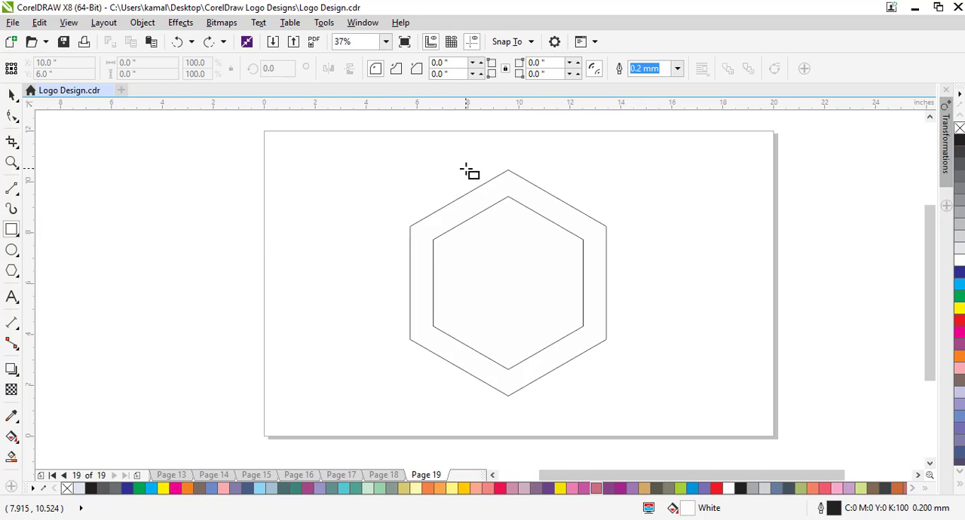
drag(465, 166, 484, 239)
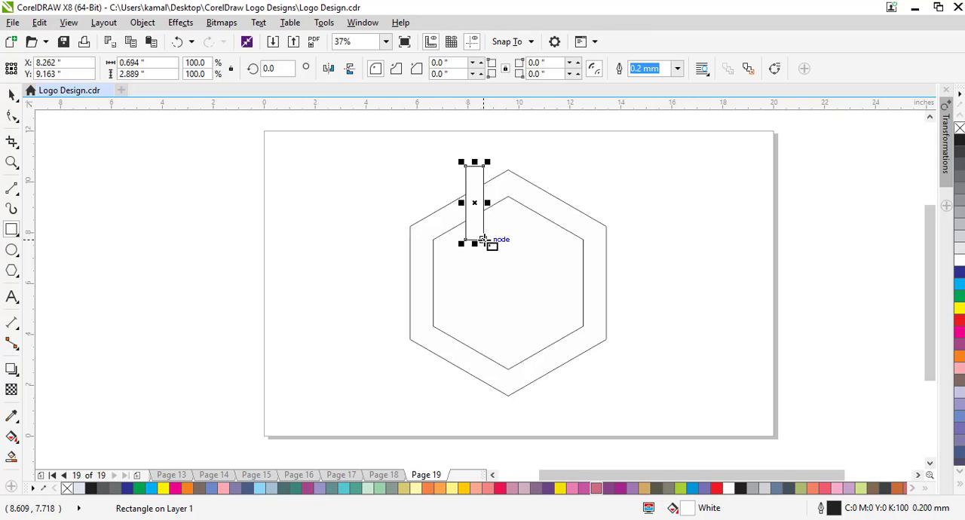
click(12, 94)
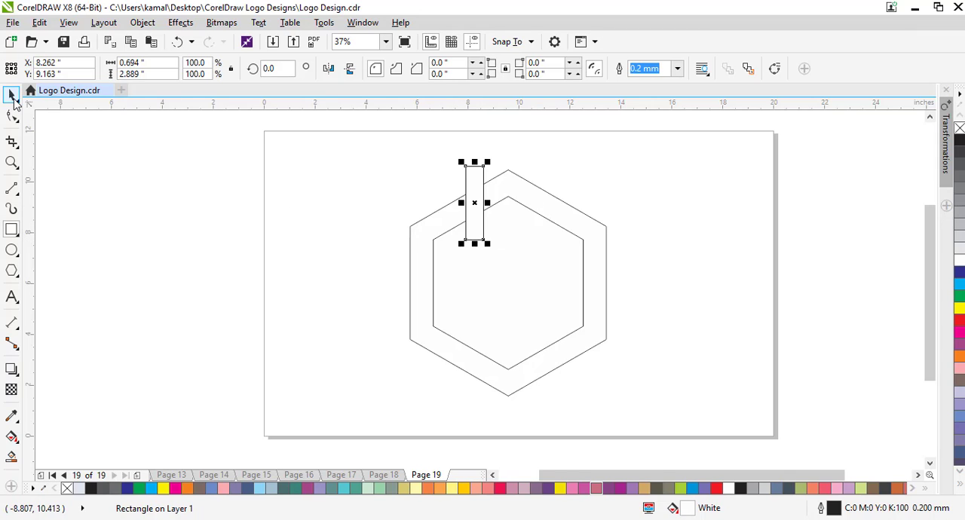
- Try to trim the hexagons with the narrow rectangle
click(562, 216)
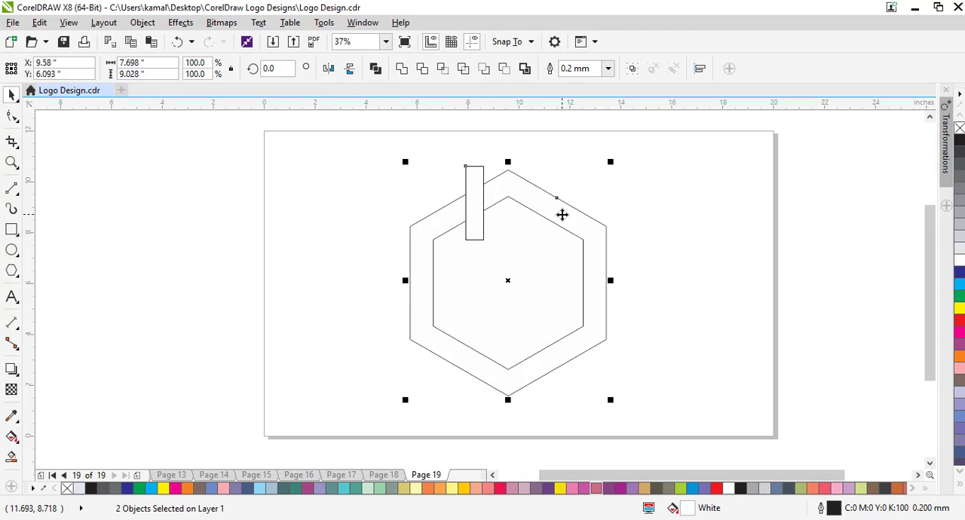
shift+click(556, 223)
click(421, 69)
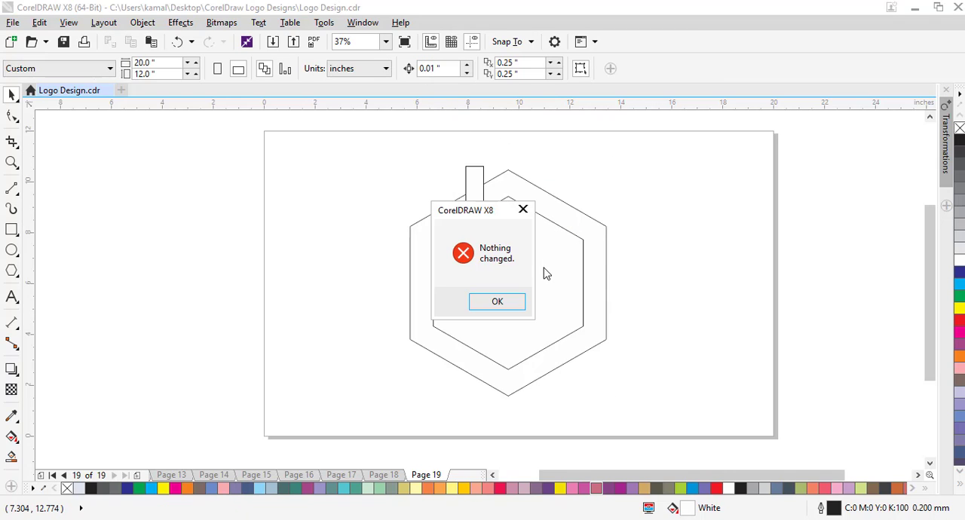
click(498, 301)
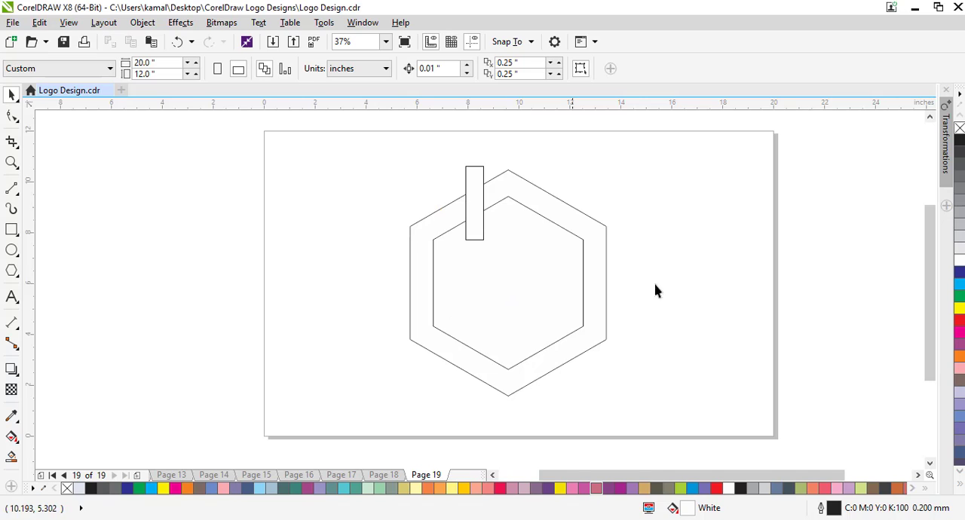
- Select both hexagons and the rectangle together and trim the outer hexagon with the other two shapes
click(480, 224)
key(ctrl+a)
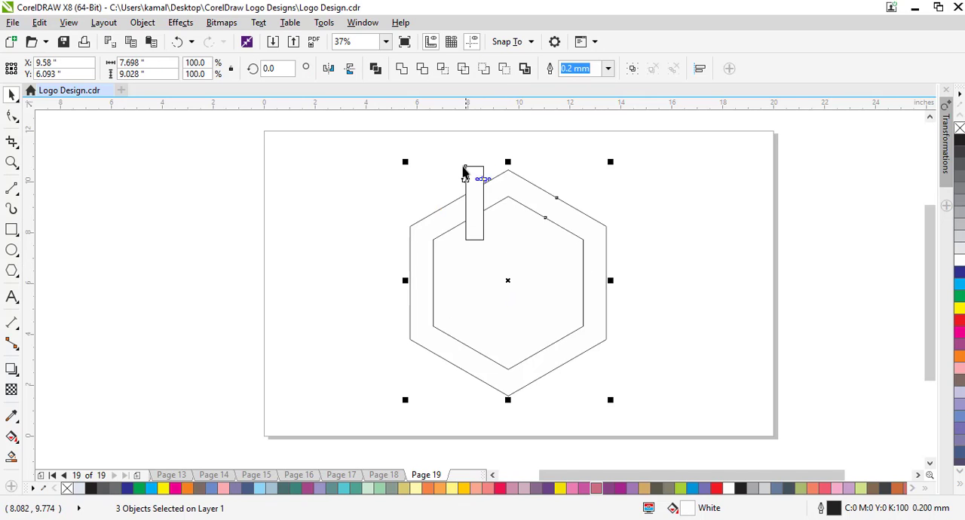
click(421, 69)
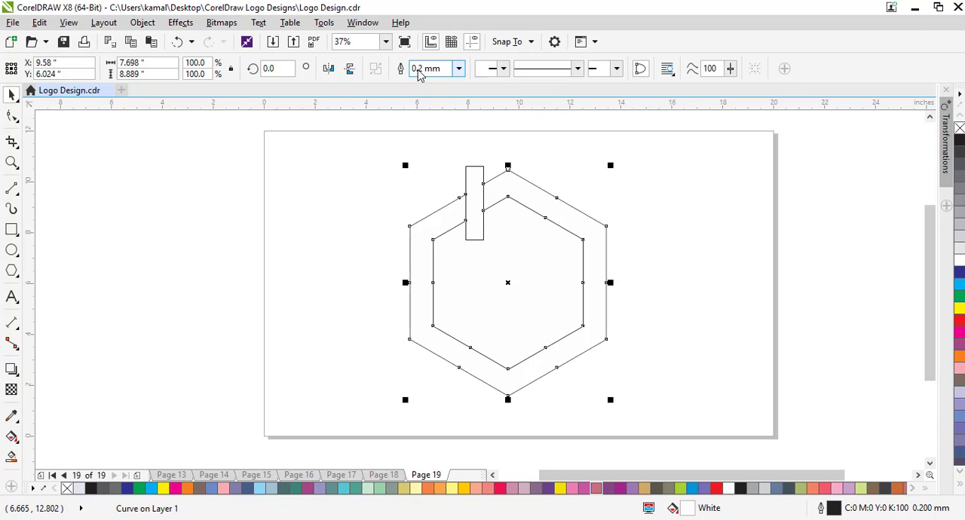
- Move the rectangle clear of the trimmed frame, and pull out and delete the solid inner hexagon
drag(475, 236, 363, 235)
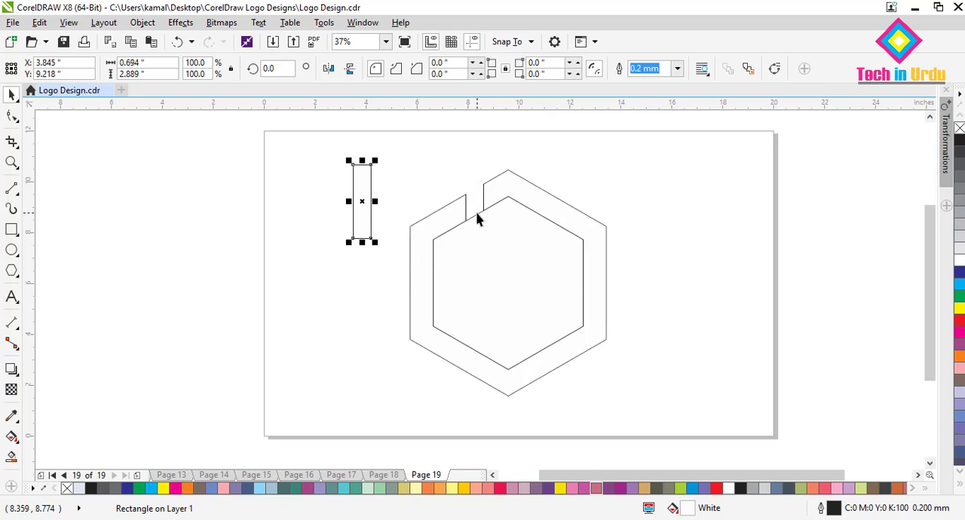
drag(476, 218, 716, 239)
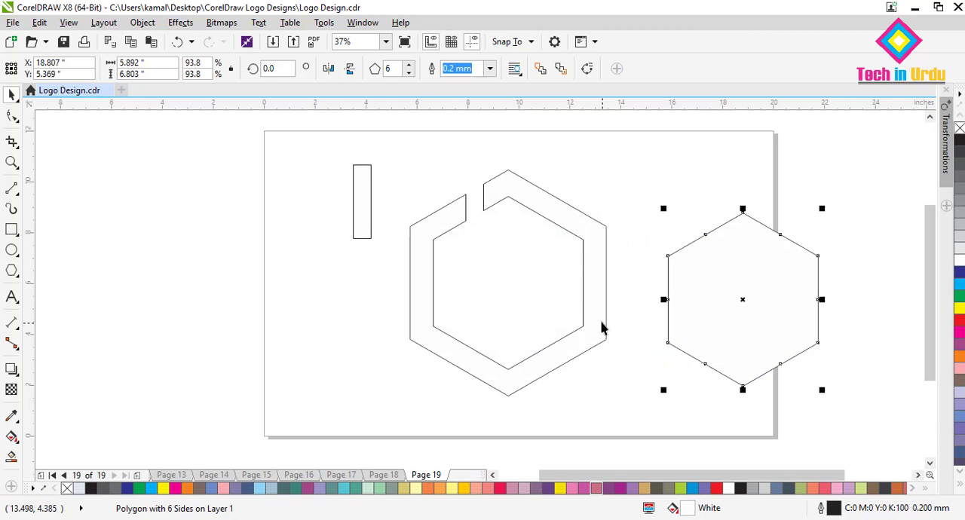
key(Delete)
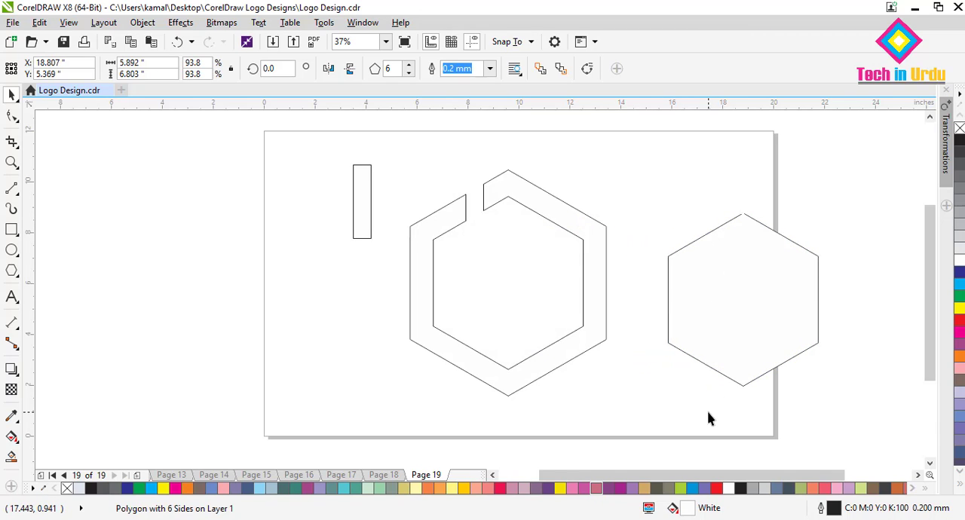
- Cut a second gap in the frame's lower-right edge by trimming it with the repositioned rectangle, and delete the rectangle
drag(363, 213, 554, 351)
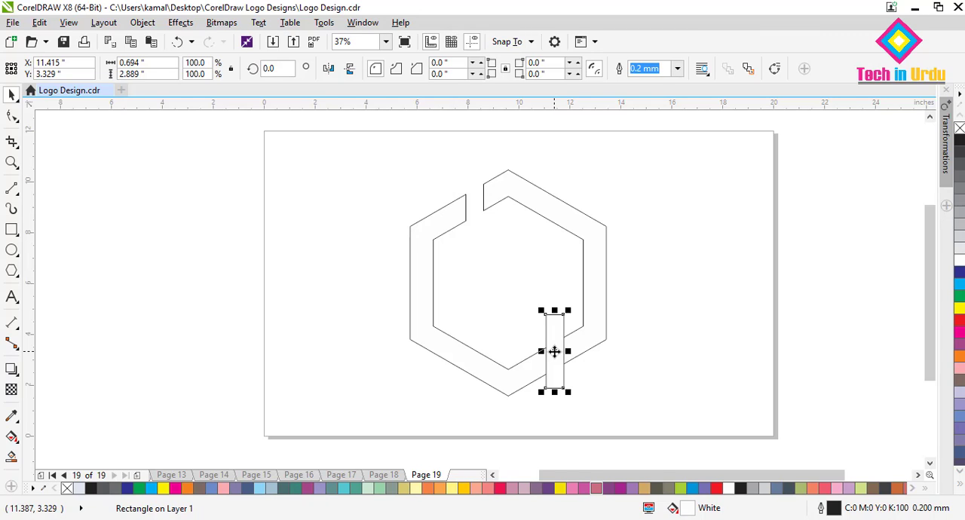
shift+click(538, 196)
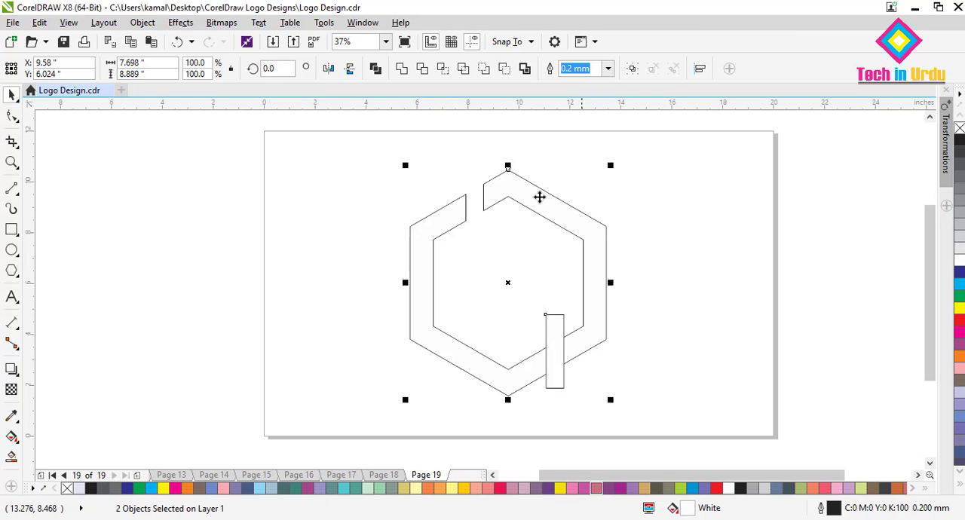
click(421, 74)
click(653, 353)
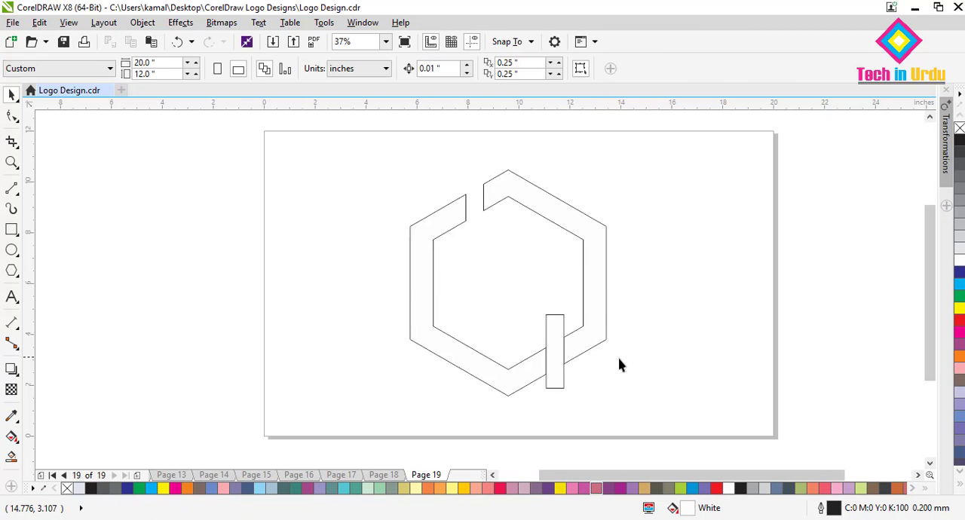
drag(559, 365, 670, 353)
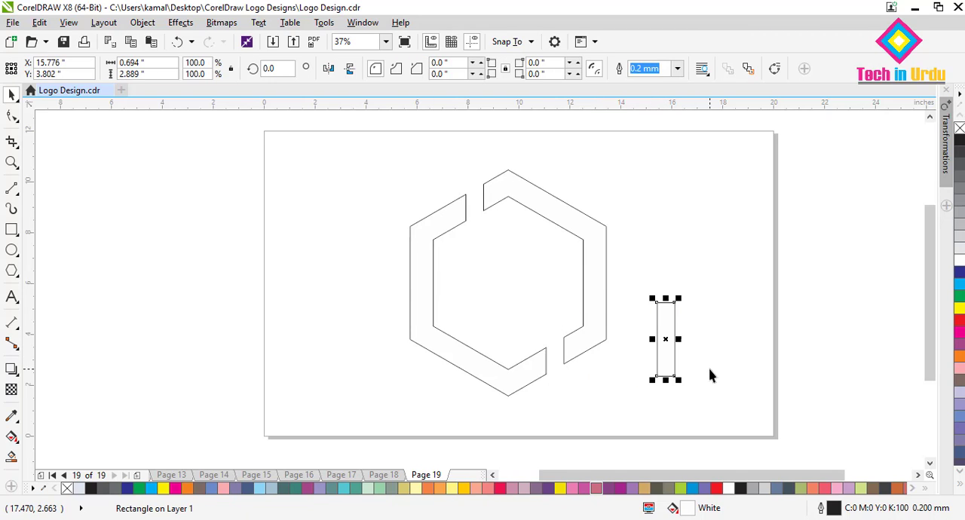
key(Delete)
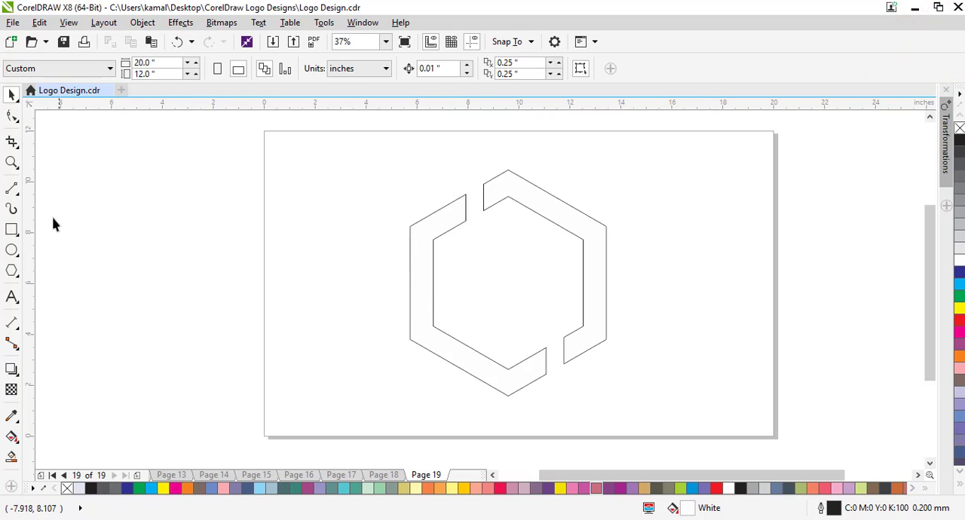
- Draw four straight dividing lines across the left half of the frame, two on the left side and two on the lower-left side
click(12, 189)
click(70, 205)
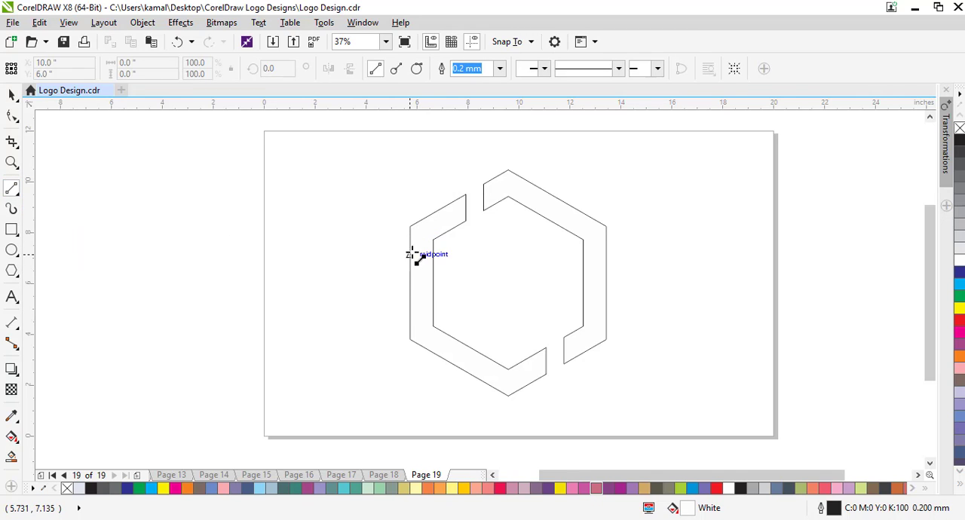
drag(412, 254, 435, 242)
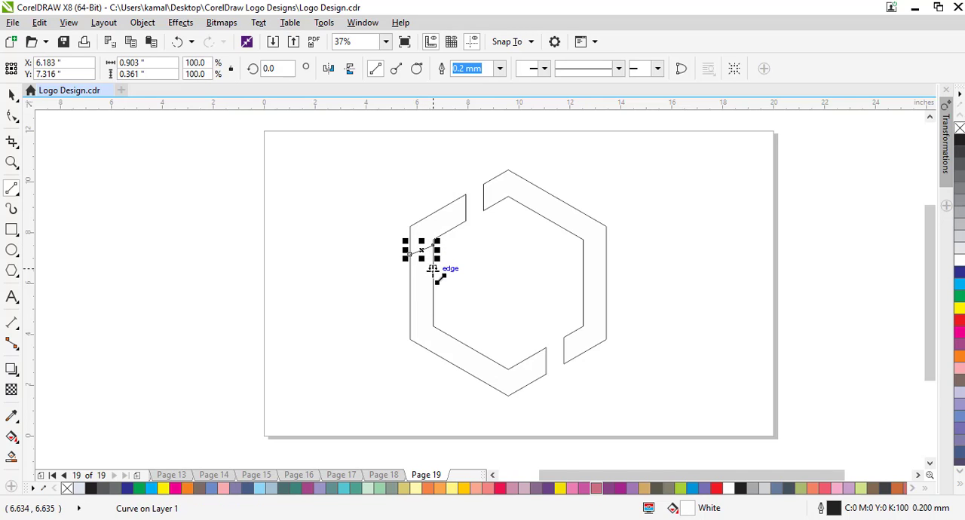
drag(434, 306, 410, 283)
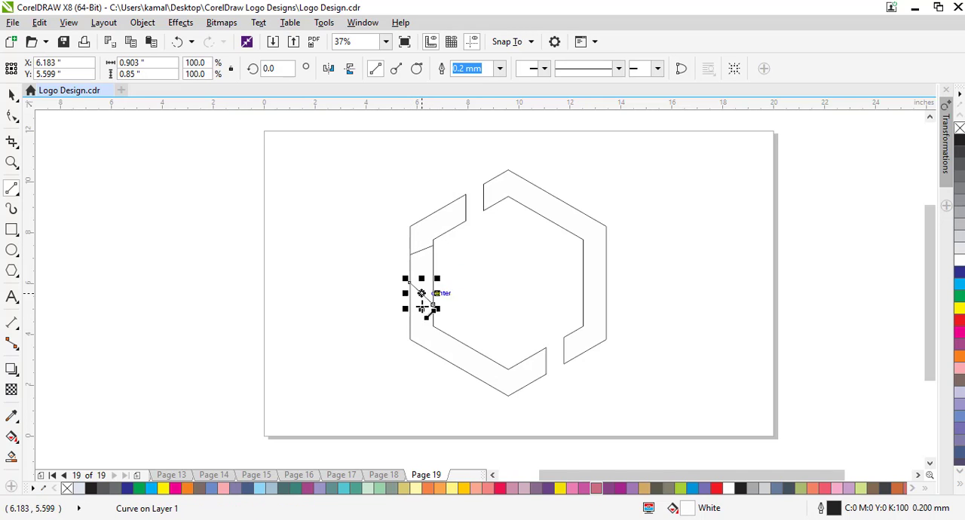
drag(435, 327, 450, 363)
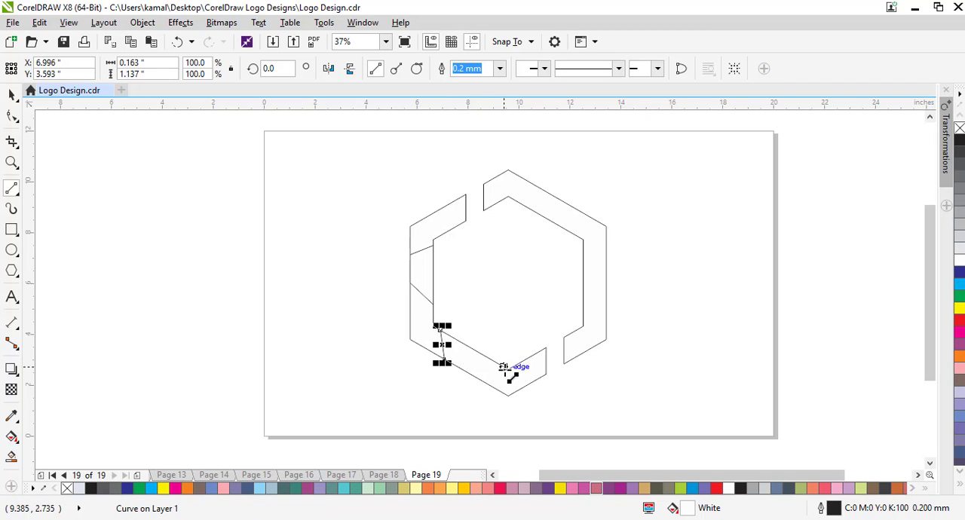
drag(504, 367, 464, 369)
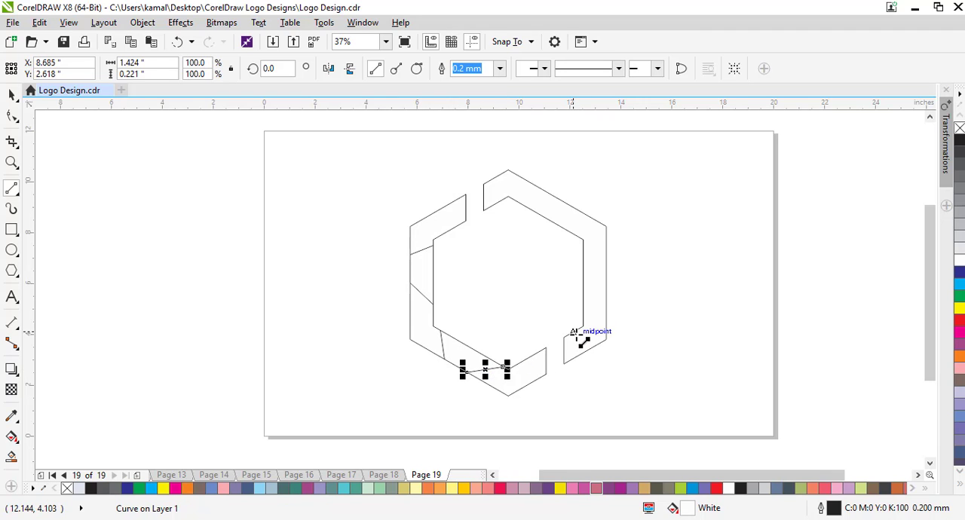
- Draw five straight dividing lines across the right half of the frame, three on the right side and two on the upper-right side
drag(576, 332, 606, 332)
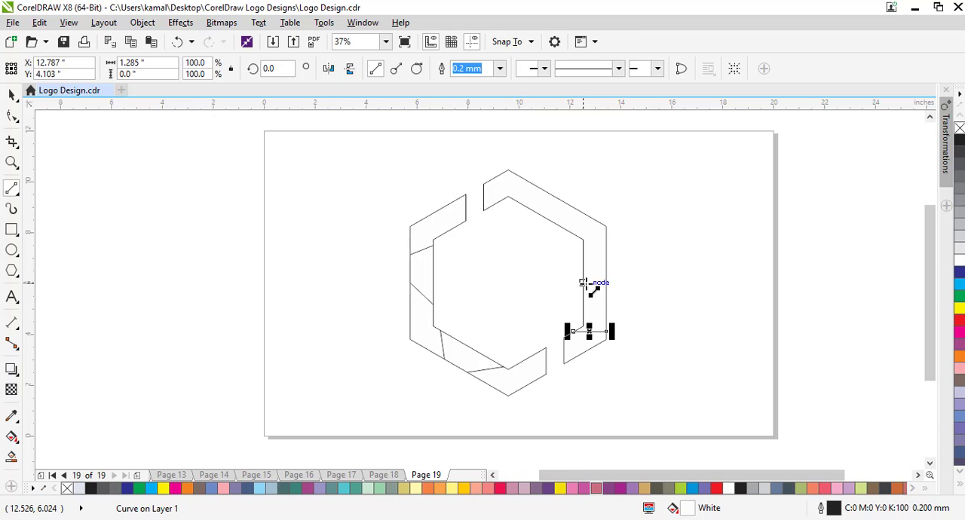
drag(583, 283, 606, 302)
drag(583, 251, 540, 205)
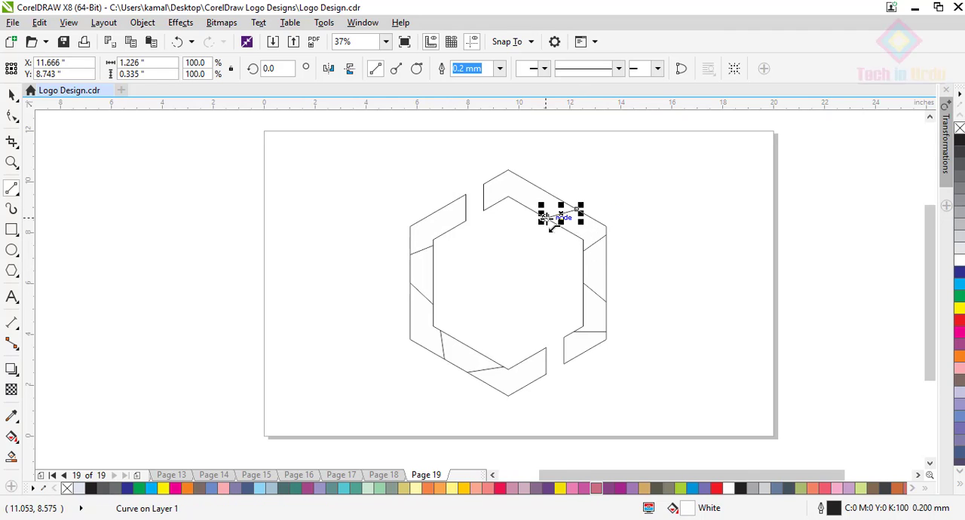
drag(502, 174, 532, 209)
click(11, 94)
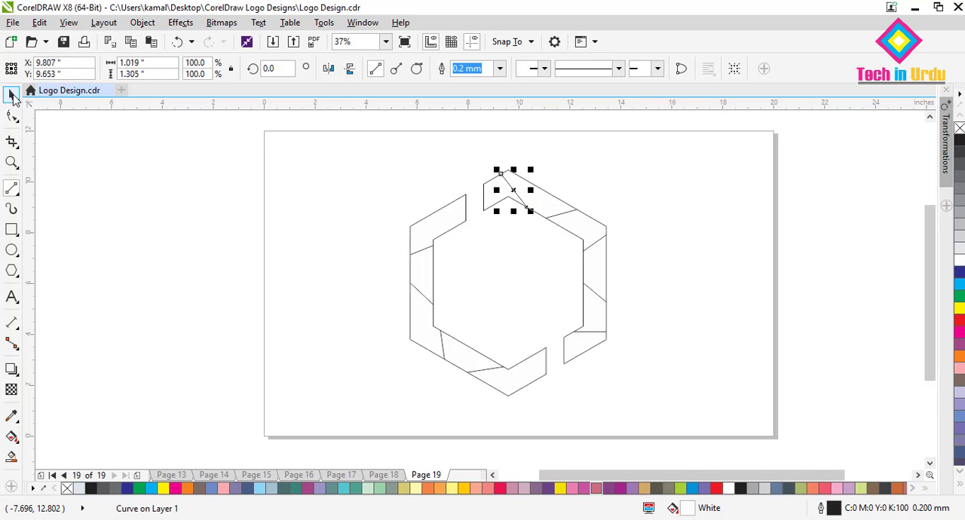
click(341, 220)
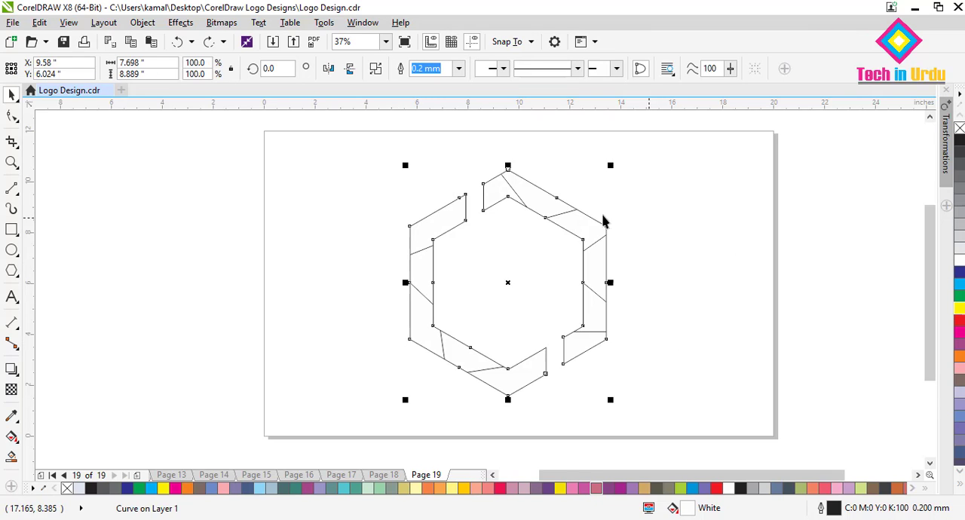
- Smart Fill the five segments of the frame's left half with the light grey-blue fill, C:11 M:5 Y:3 K:0
click(11, 458)
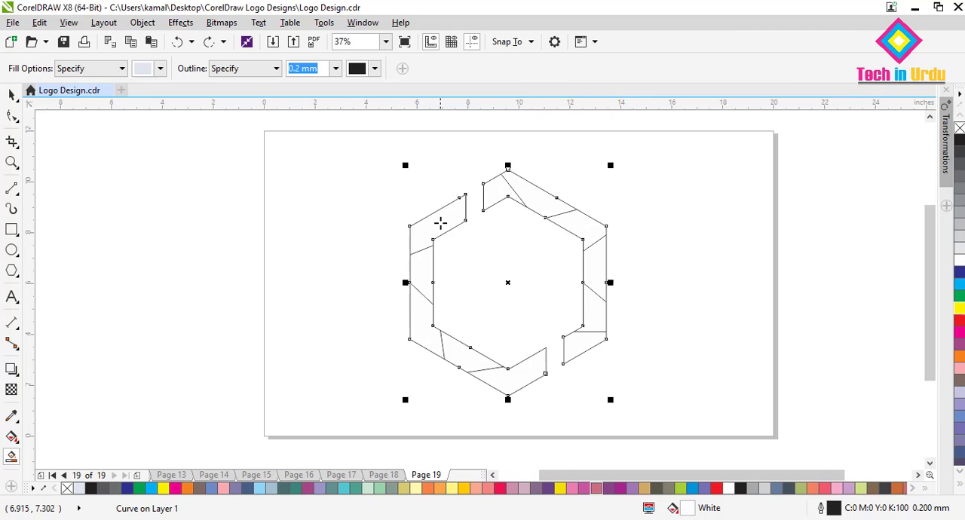
click(447, 220)
click(426, 269)
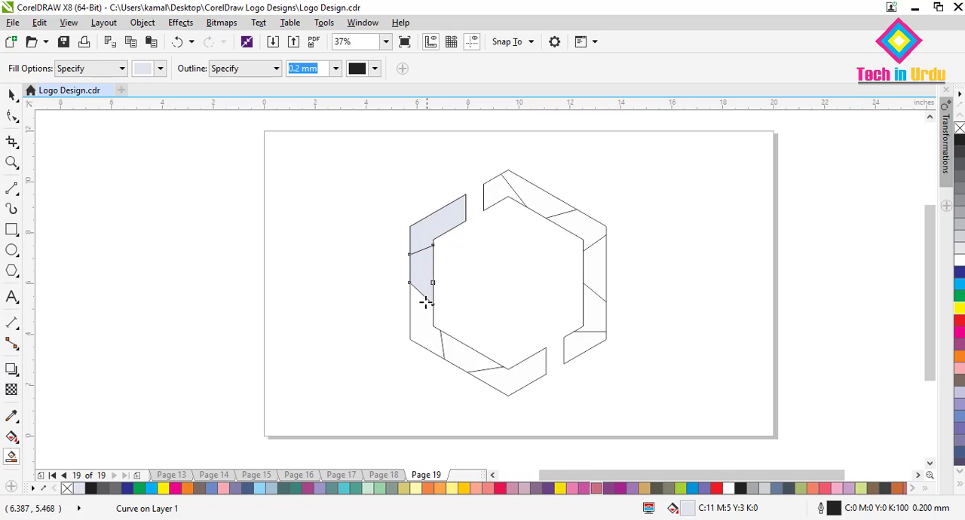
click(419, 317)
click(459, 352)
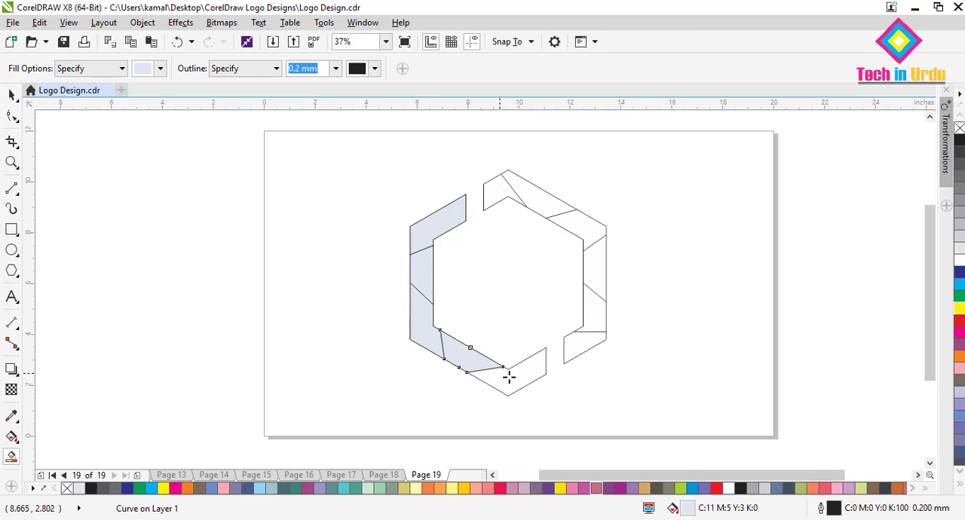
click(516, 379)
- Smart Fill the six segments of the frame's right half with the light grey-blue fill, C:11 M:5 Y:3 K:0
click(579, 347)
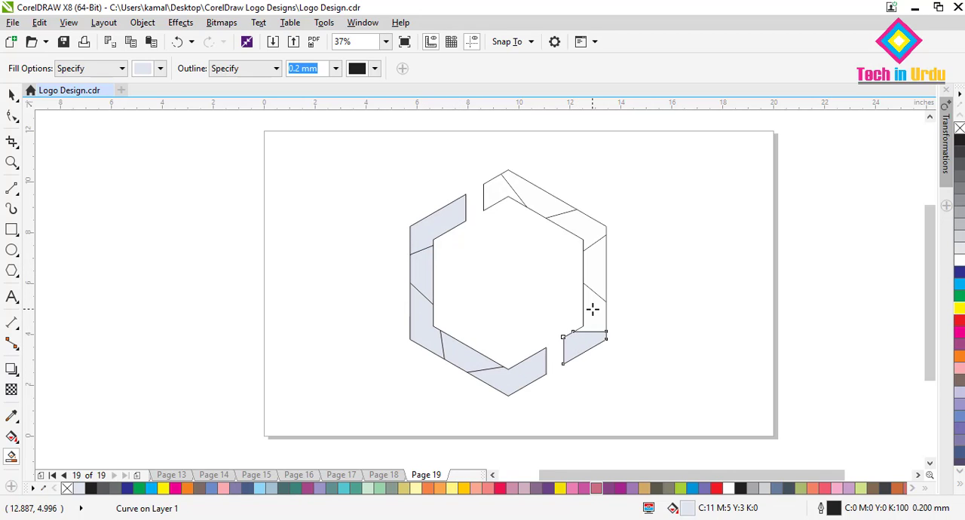
click(593, 309)
click(593, 268)
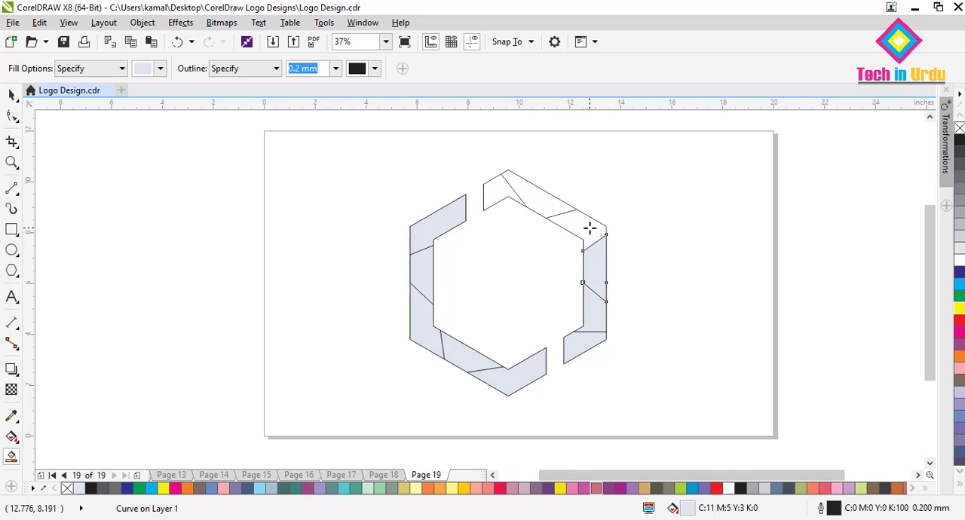
click(590, 228)
click(533, 192)
click(495, 190)
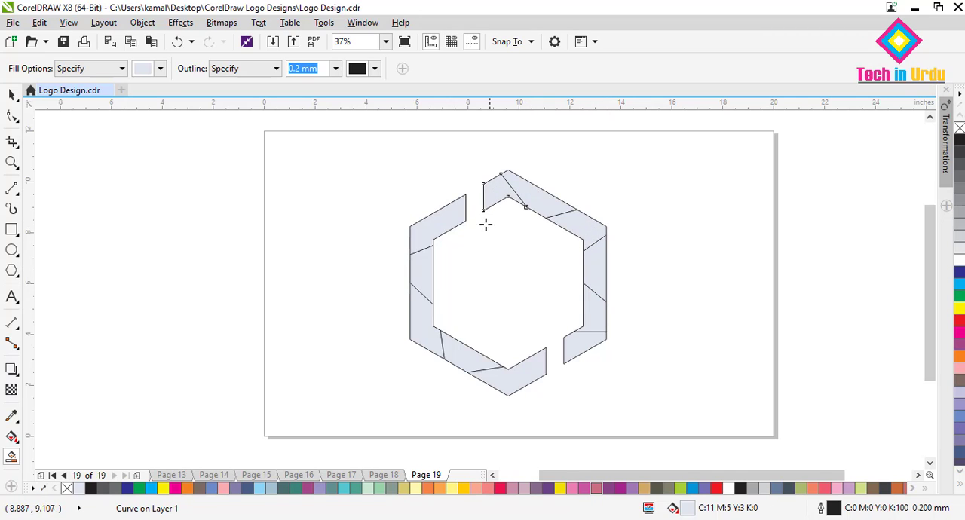
- Move the frame's upper-left segment away from the outline and undo the move
click(12, 94)
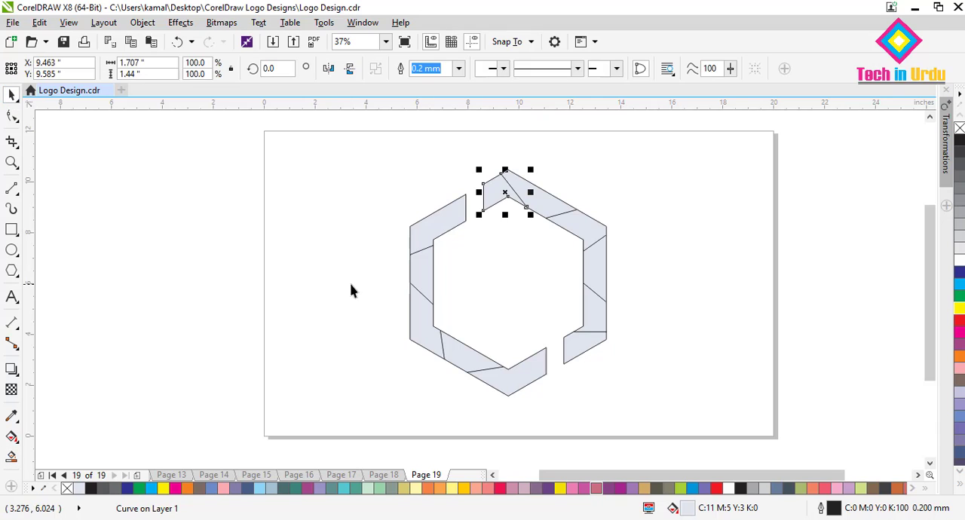
click(351, 291)
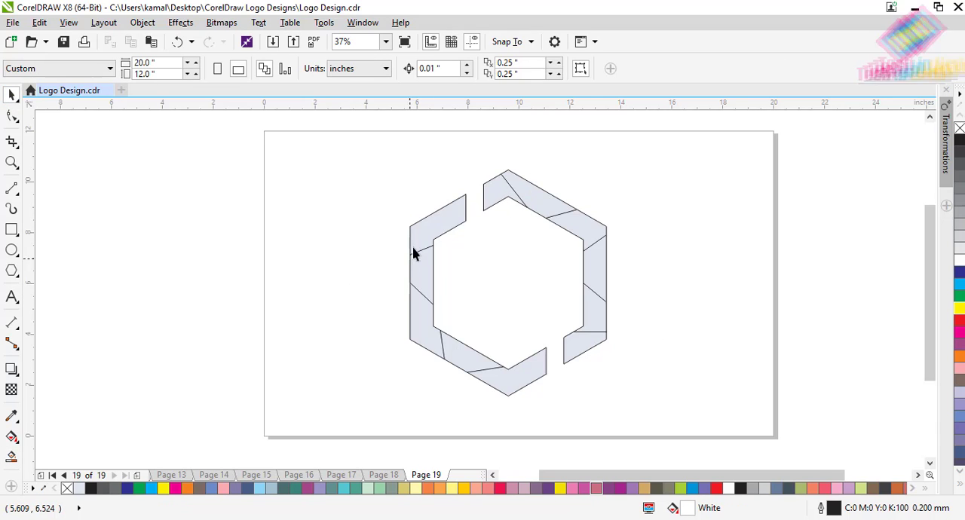
drag(437, 229, 367, 210)
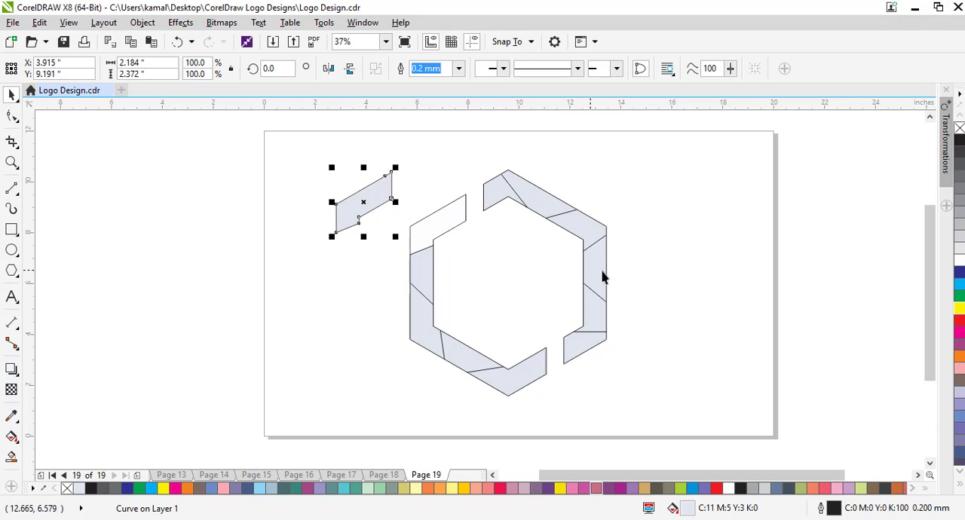
key(ctrl+z)
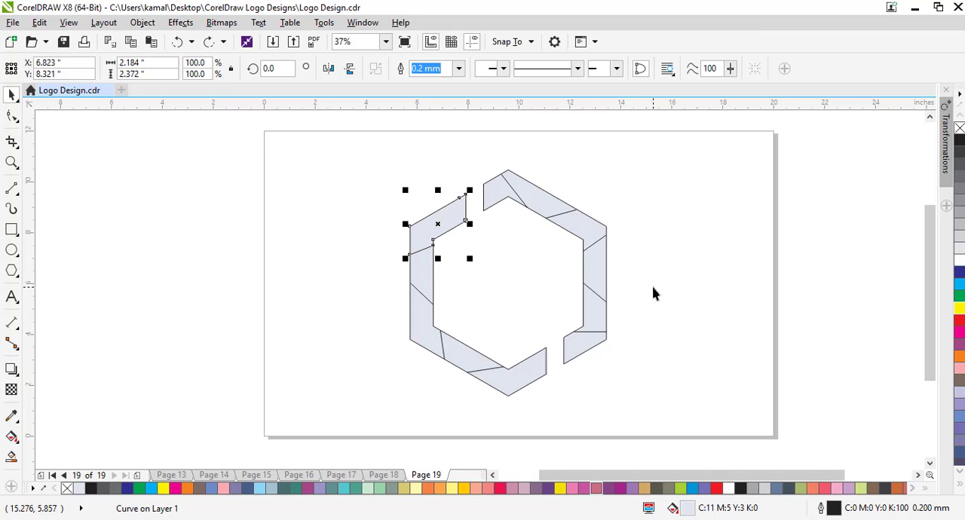
click(653, 294)
- Recolor the left half's five segments, from the upper-left end down to the bottom, with cyan, green, dark blue, red and yellow
click(436, 226)
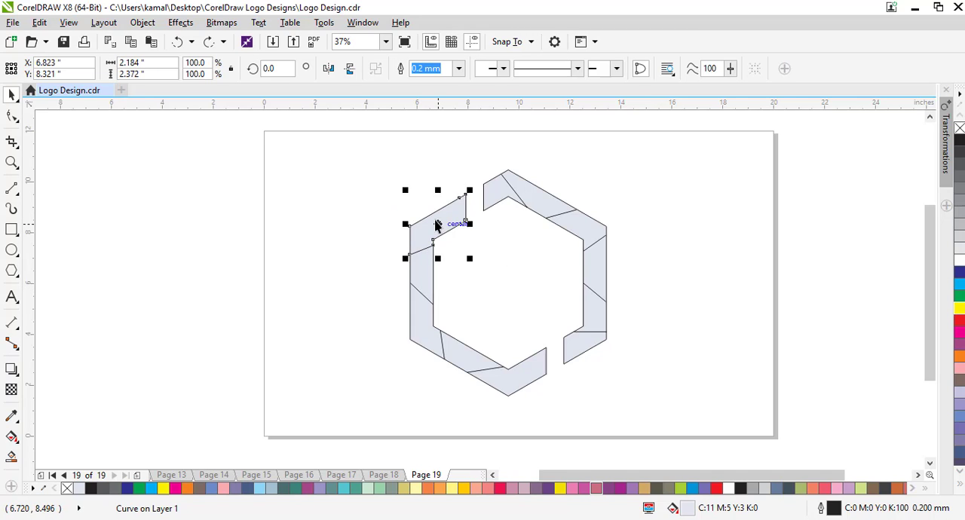
click(959, 283)
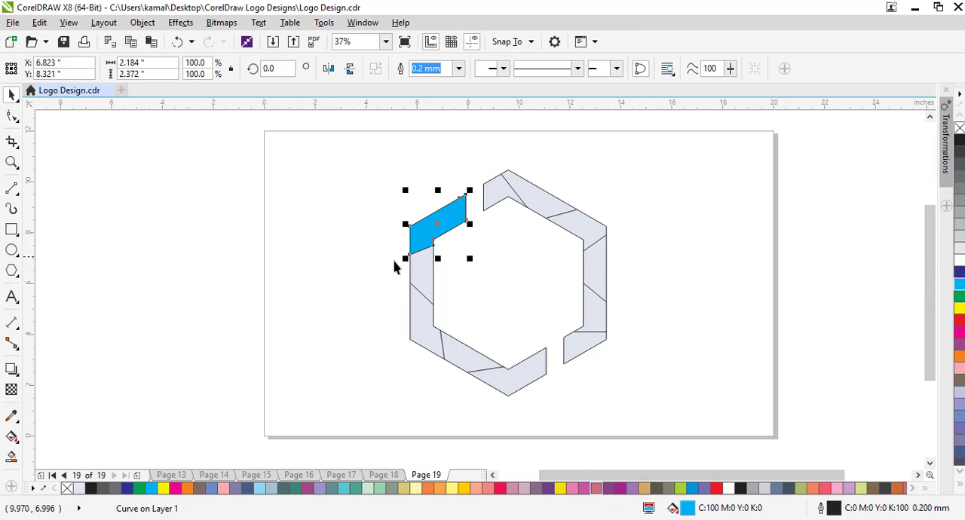
click(413, 286)
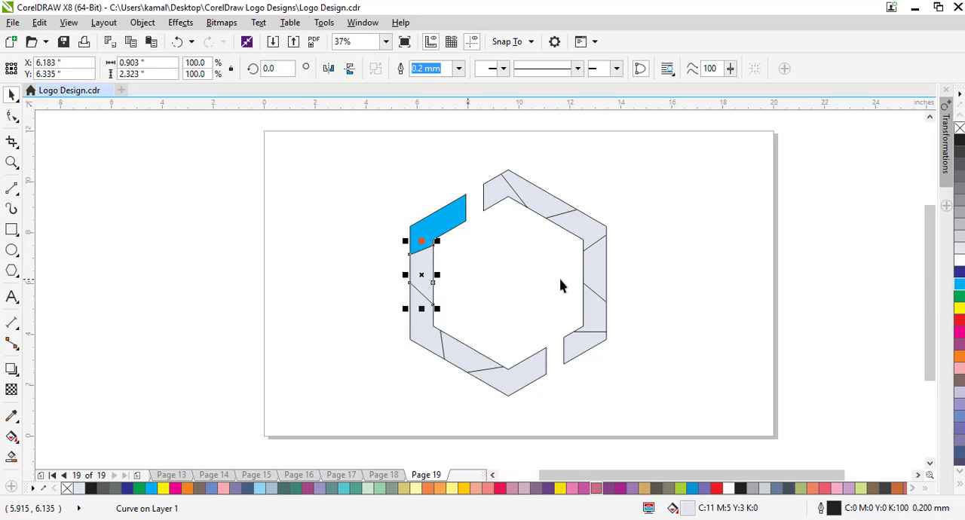
click(959, 295)
click(423, 336)
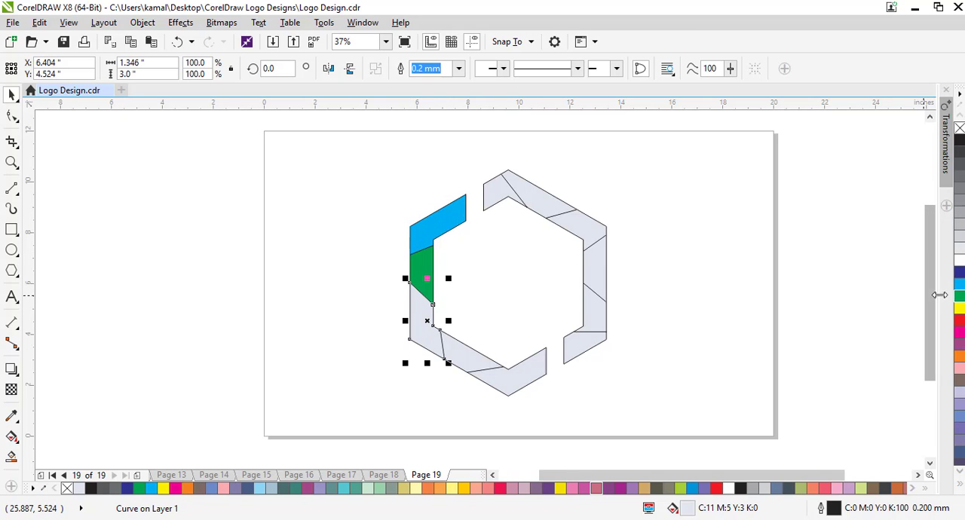
click(958, 273)
click(465, 361)
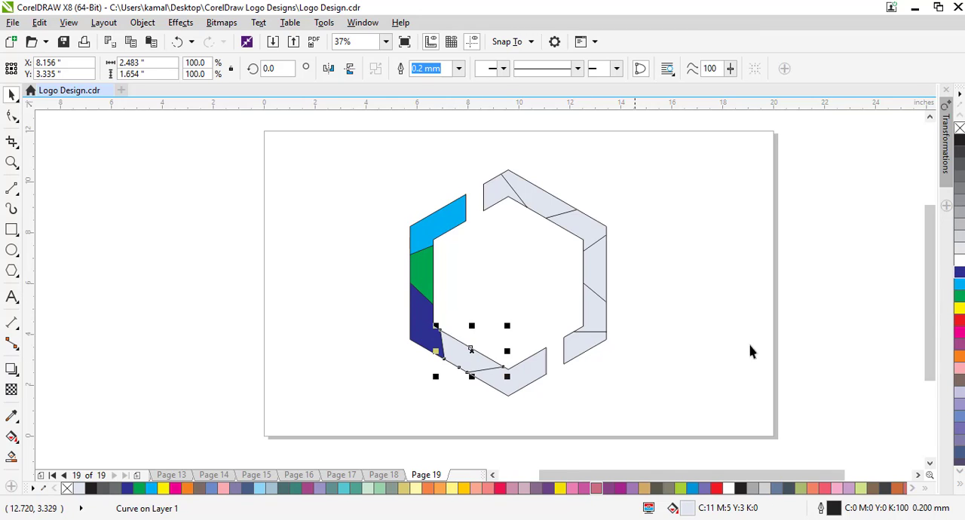
click(958, 322)
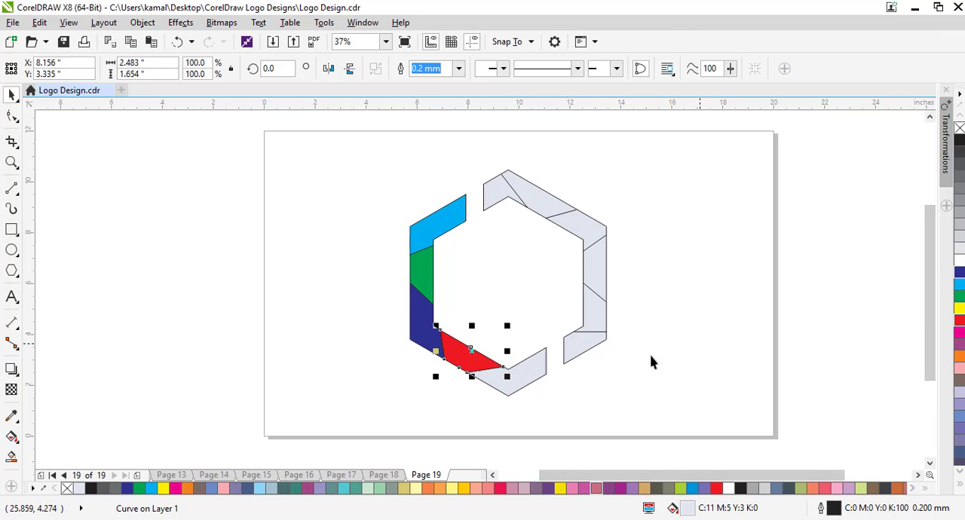
click(526, 377)
click(958, 310)
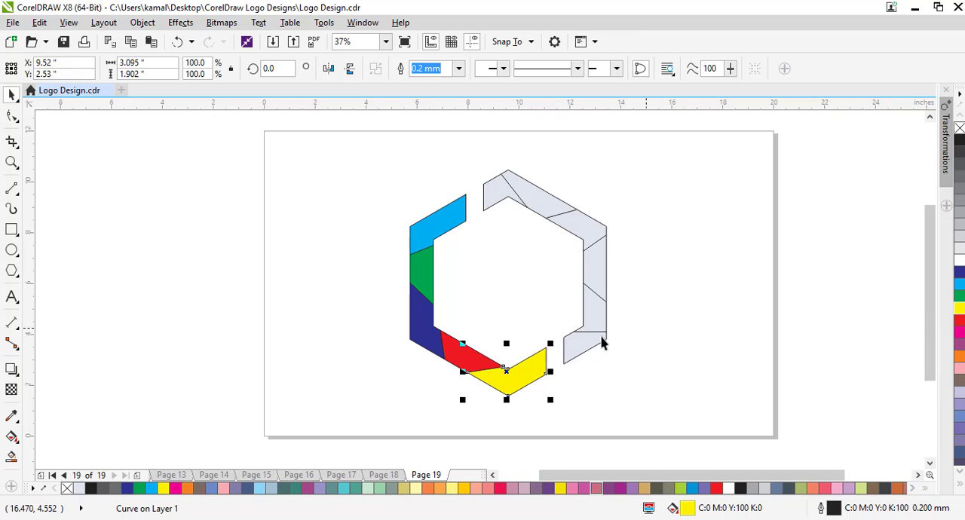
- Recolor four right-half segments, from the lower end up to the upper-right corner, with purple, orange, magenta and blue C:60 M:40 Y:0 K:0
click(581, 353)
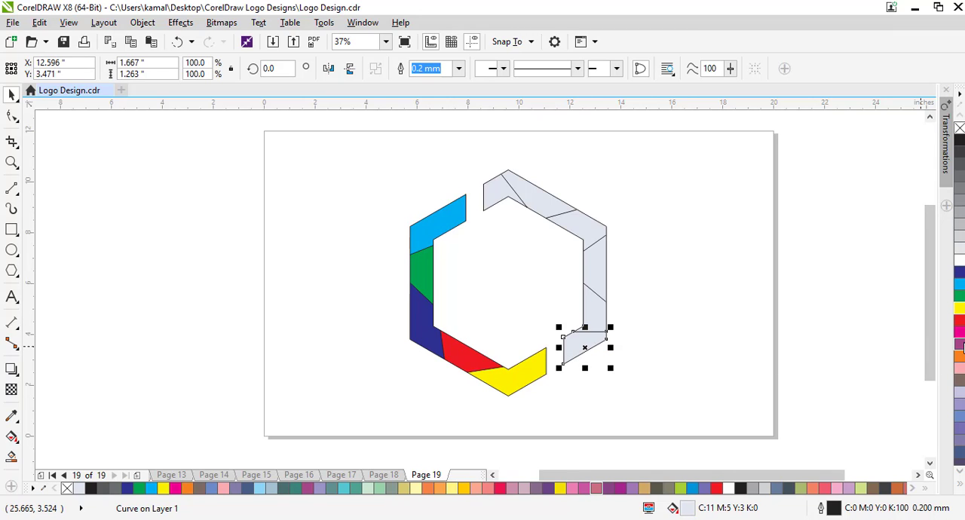
click(955, 343)
click(596, 311)
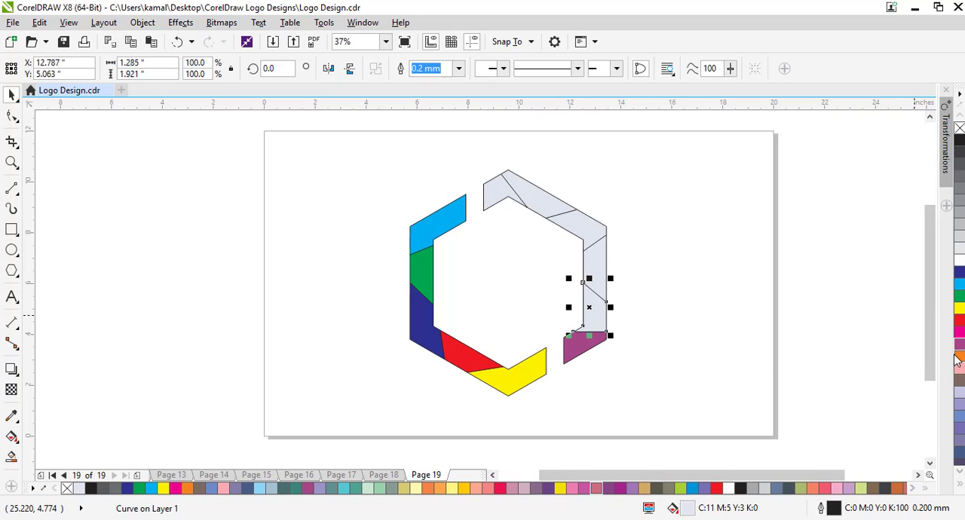
click(955, 360)
click(603, 275)
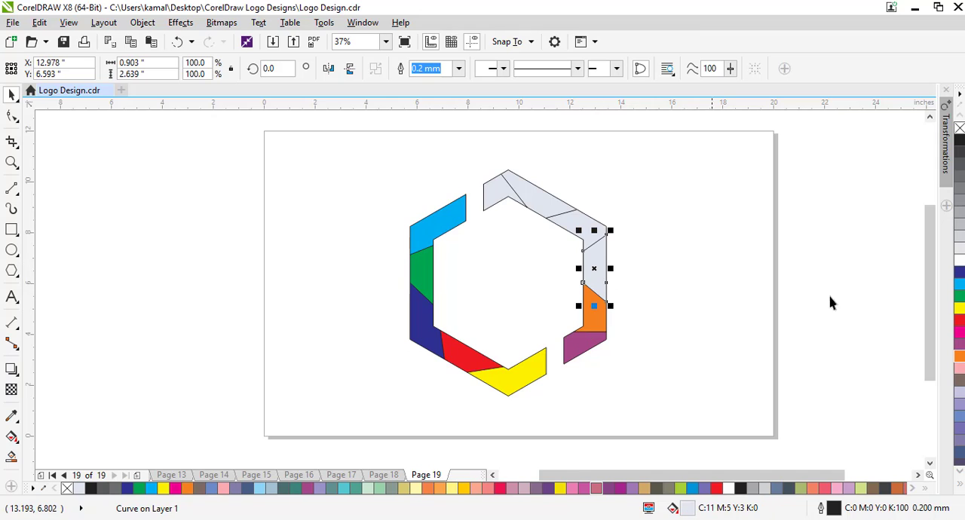
click(958, 337)
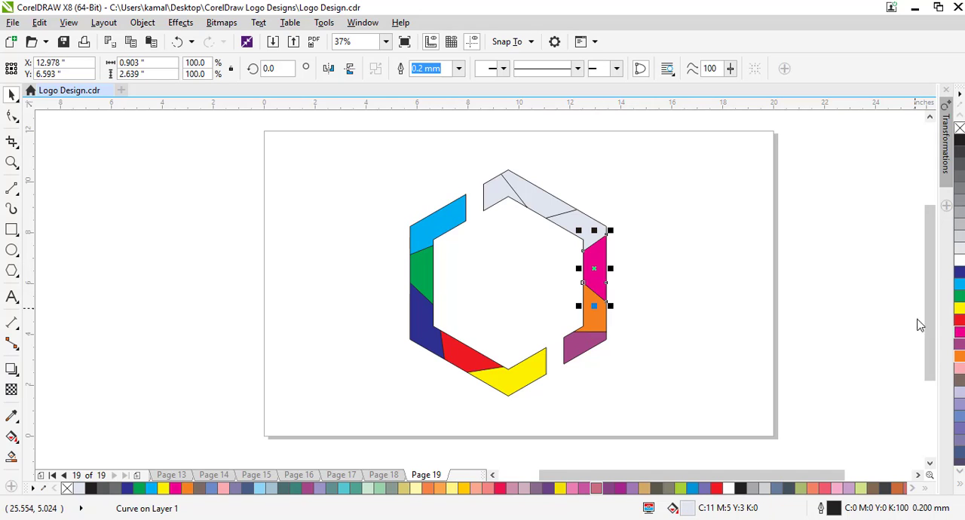
click(574, 222)
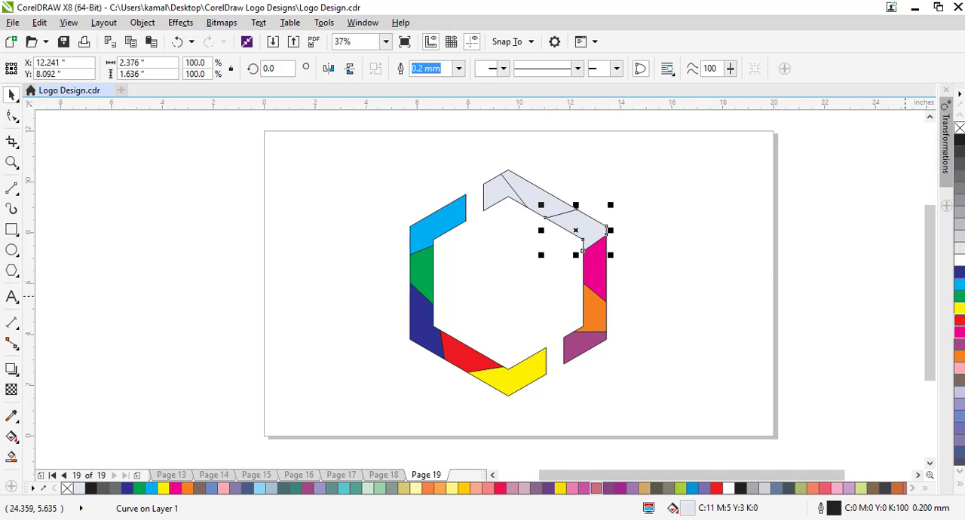
click(960, 422)
- Fill the long upper-right segment with lime green C:40 M:0 Y:100 K:0 and the last top segment with pale yellow C:0 M:0 Y:60 K:0
scroll(961, 423, down, 3)
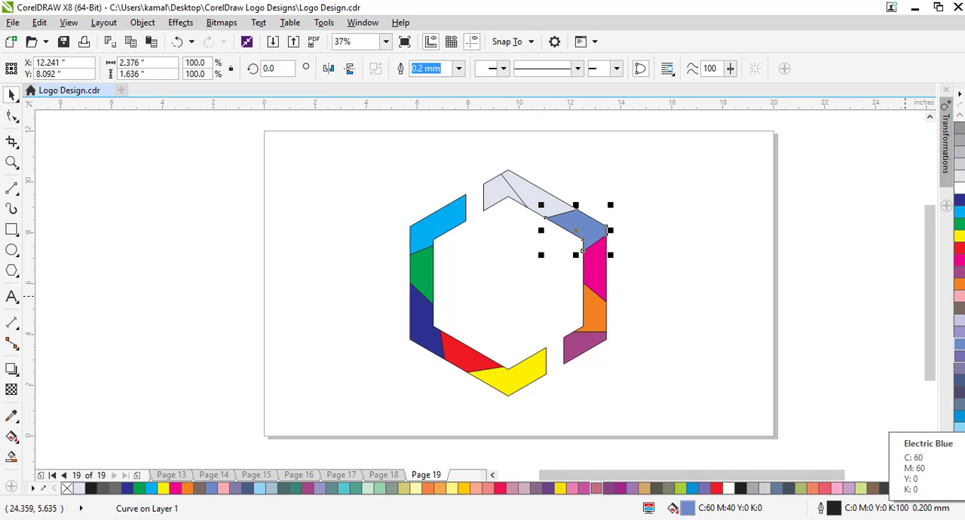
scroll(959, 423, down, 3)
click(538, 195)
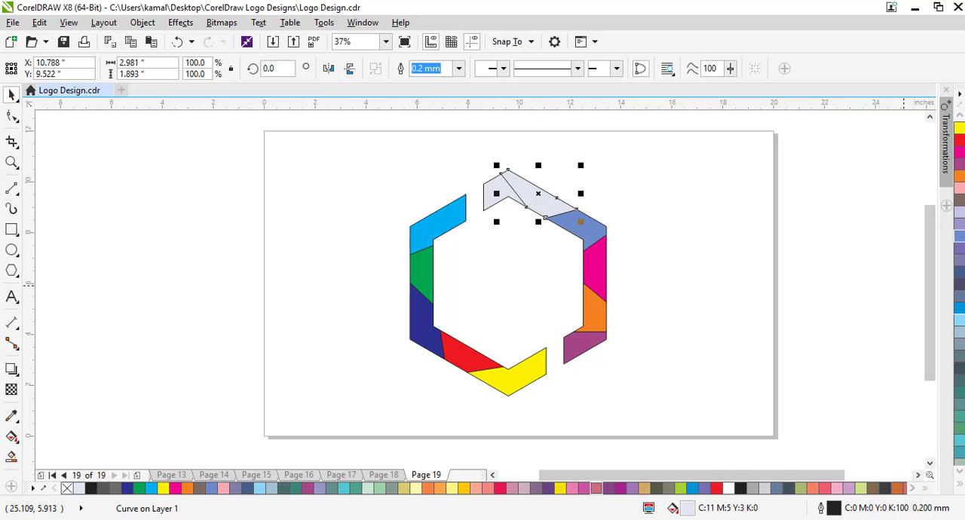
scroll(958, 339, down, 3)
click(959, 331)
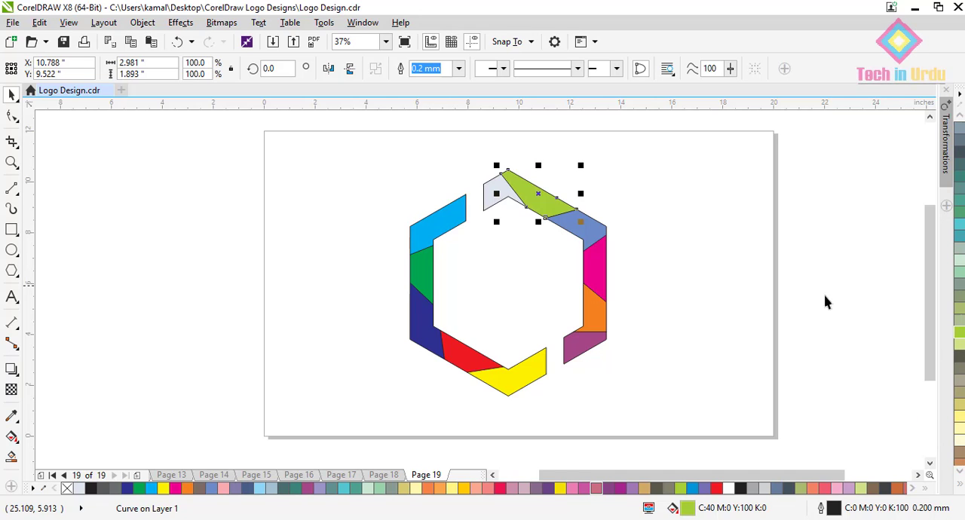
click(491, 190)
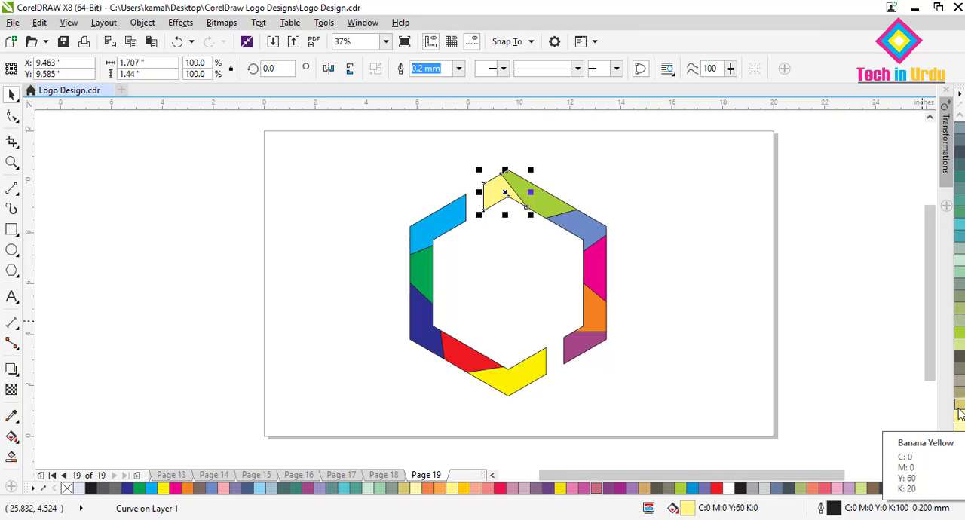
scroll(960, 419, down, 3)
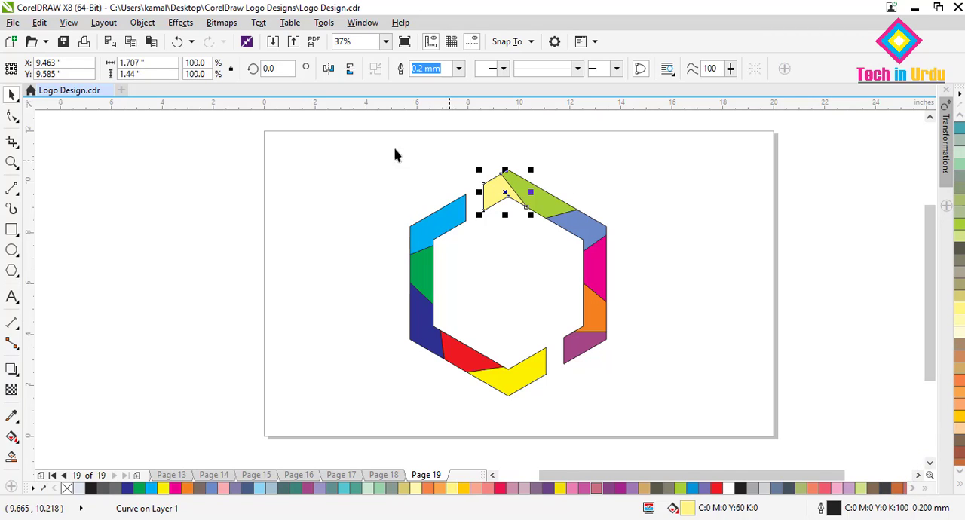
click(370, 222)
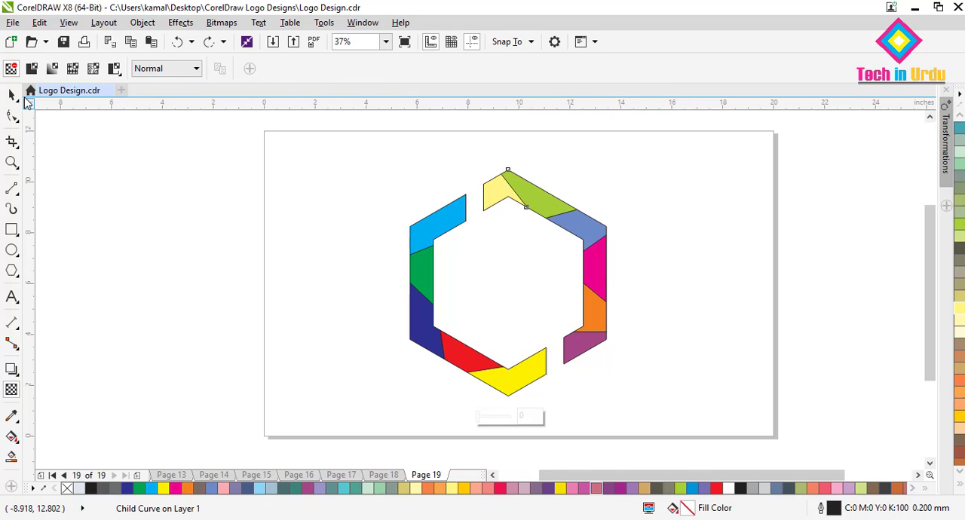
- Remove the outline from the whole colored hexagon frame
click(11, 95)
click(387, 248)
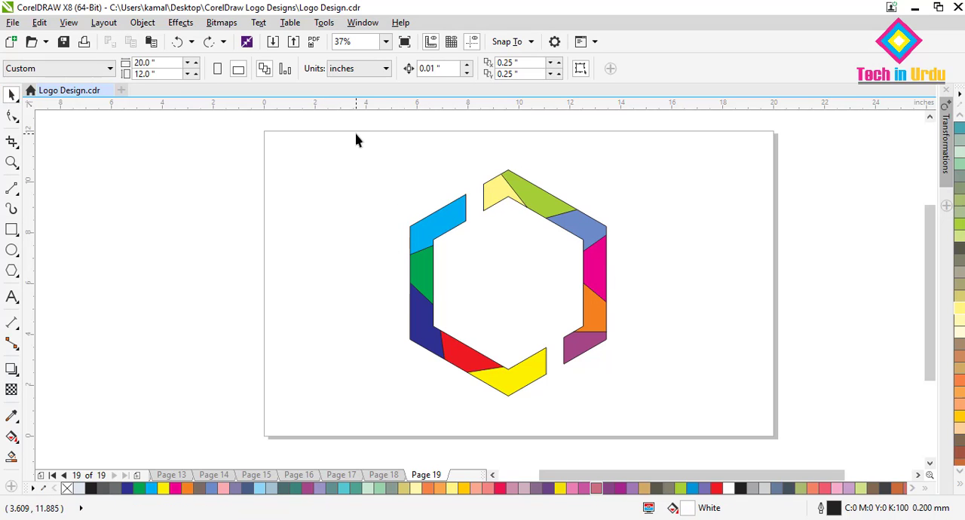
drag(354, 134, 671, 420)
scroll(959, 136, up, 5)
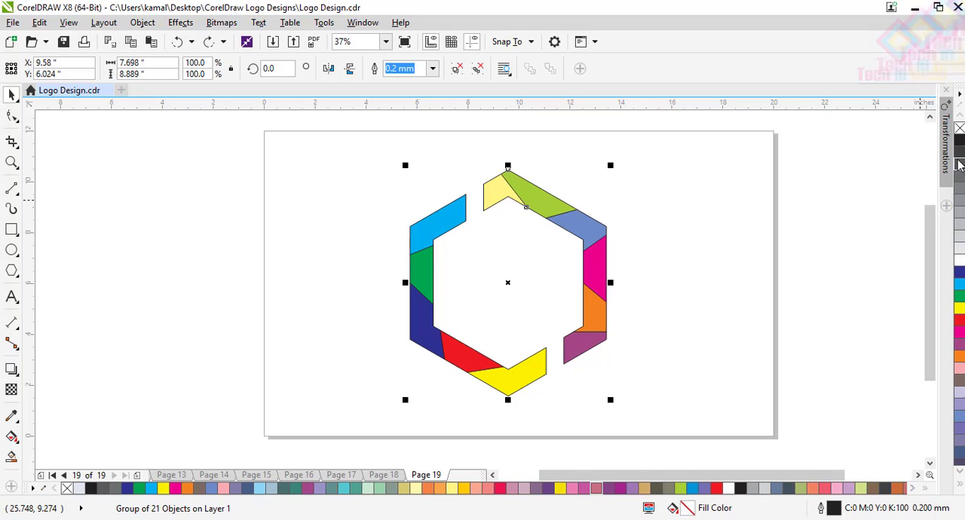
right_click(960, 130)
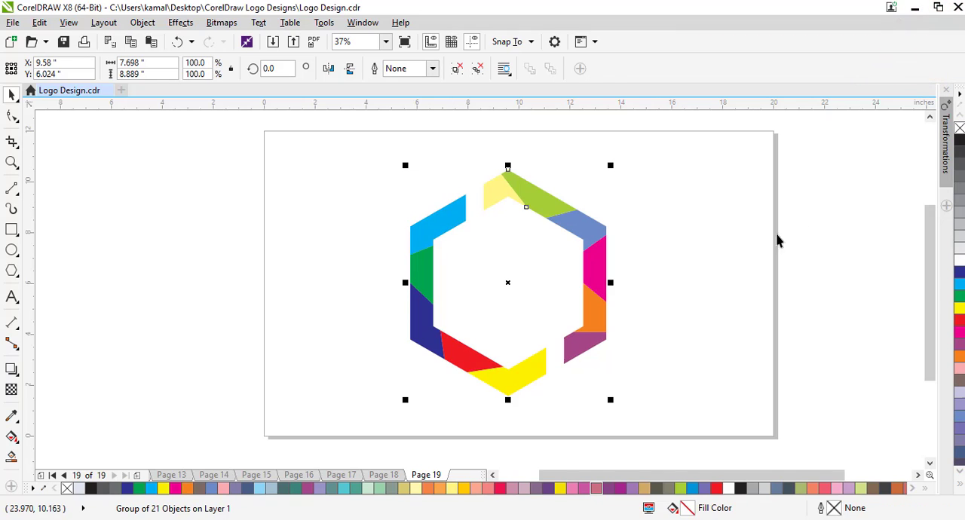
click(631, 212)
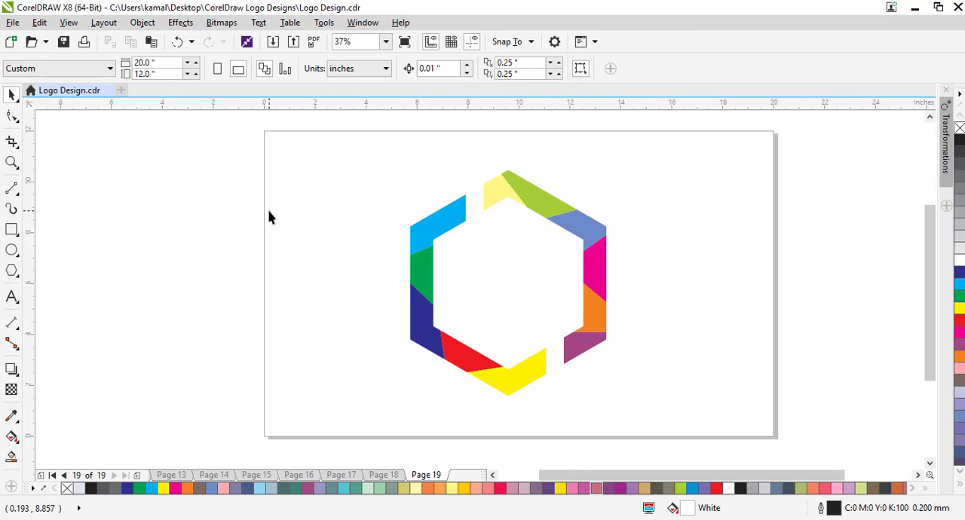
- Paste the copied blue grid cube and place it inside the hexagon frame
key(ctrl+v)
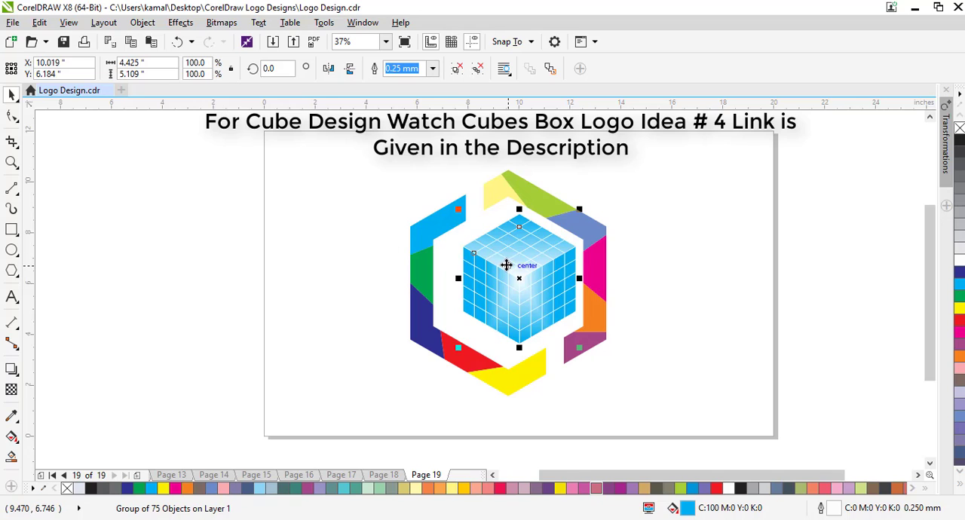
drag(506, 265, 290, 208)
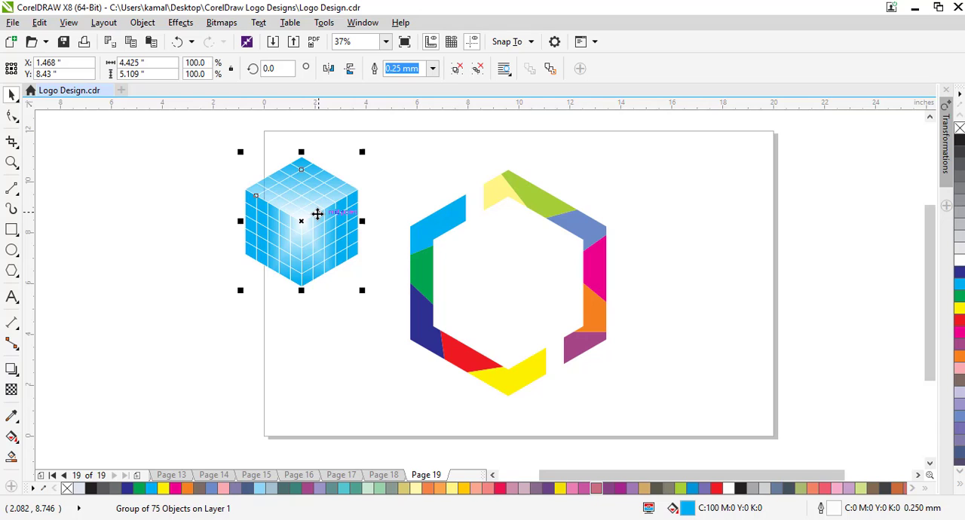
drag(317, 214, 519, 272)
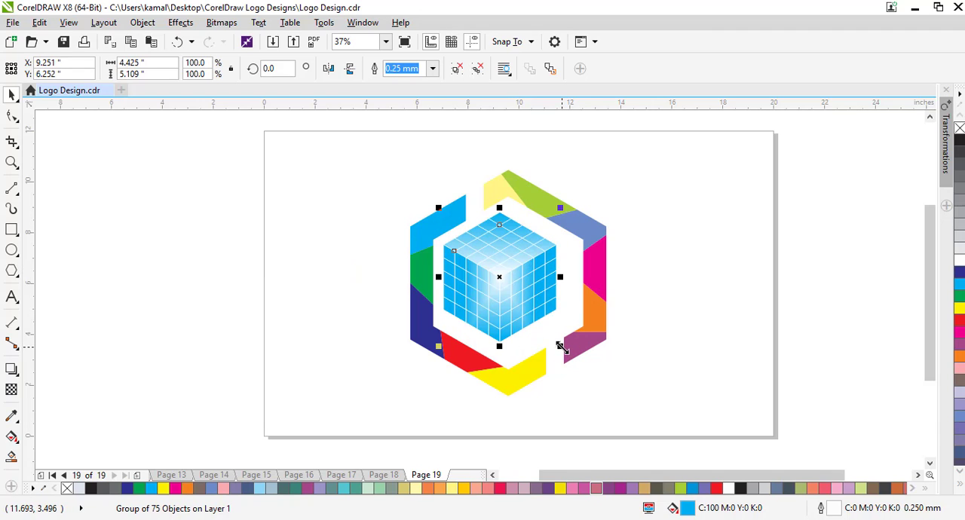
- Scale the cube proportionally to about 114.3% and center it within the hexagon frame
drag(560, 347, 595, 366)
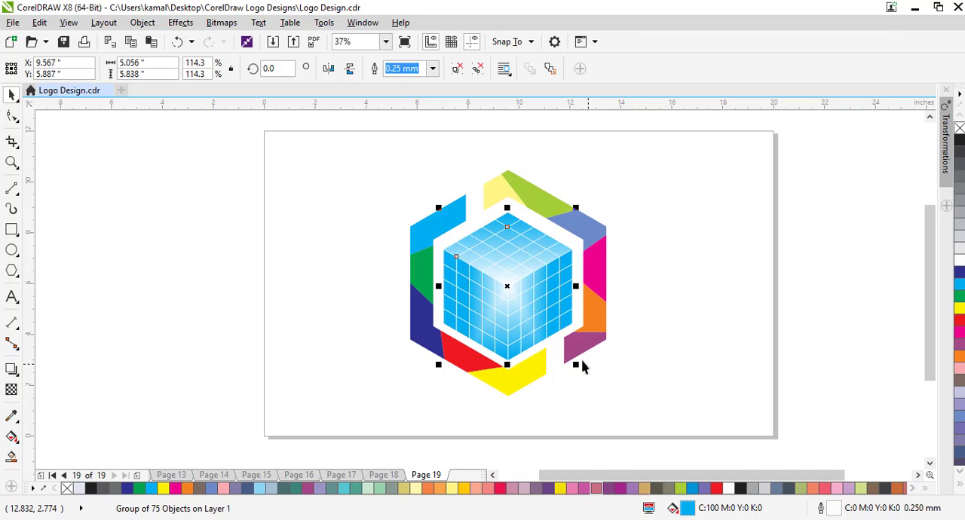
drag(507, 315, 509, 311)
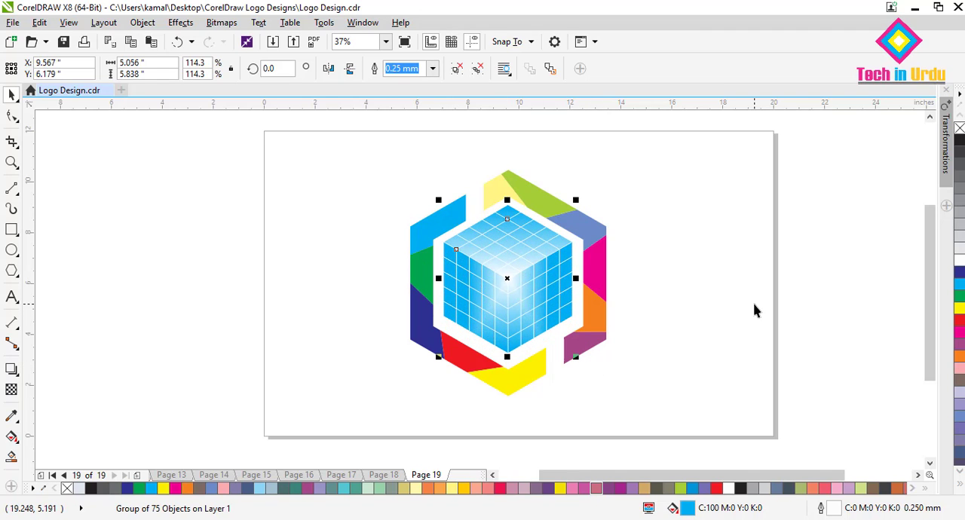
key(Down)
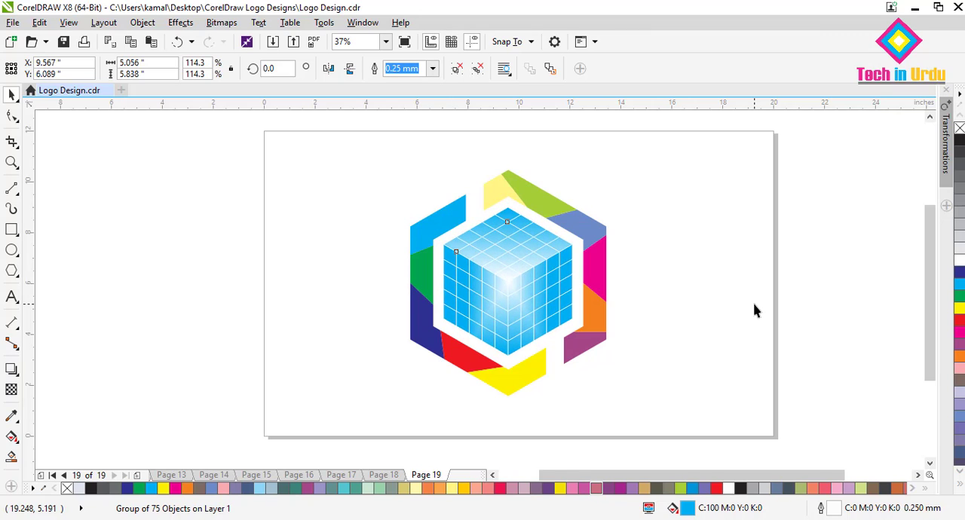
- Nudge the grid cube slightly down and right to X 9.587 in, Y 6.029 in, to fine-tune its centering inside the hexagon frame
key(Down)
key(Right)
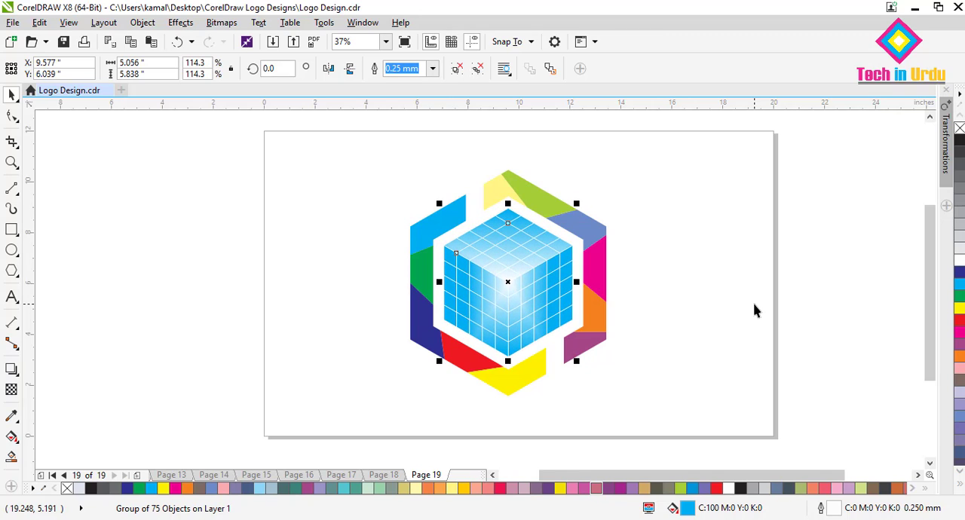
key(Right)
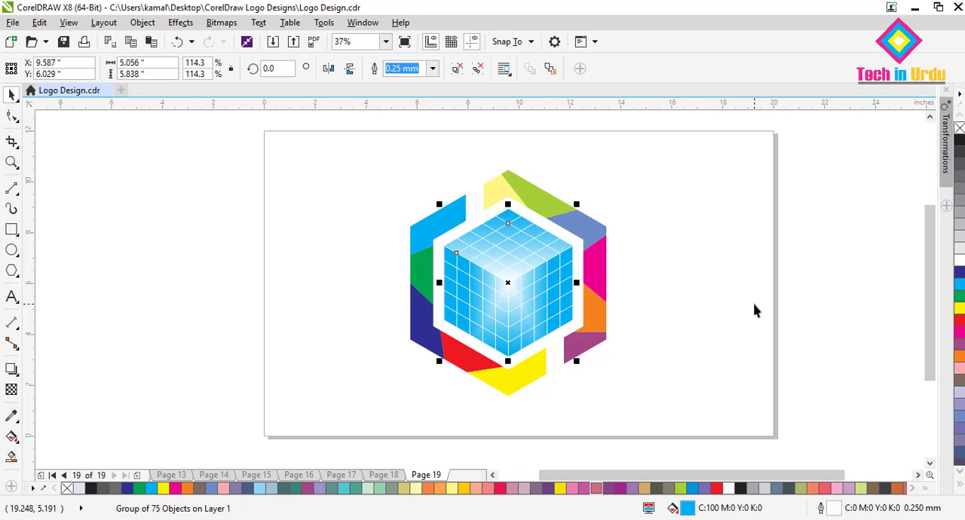
click(754, 310)
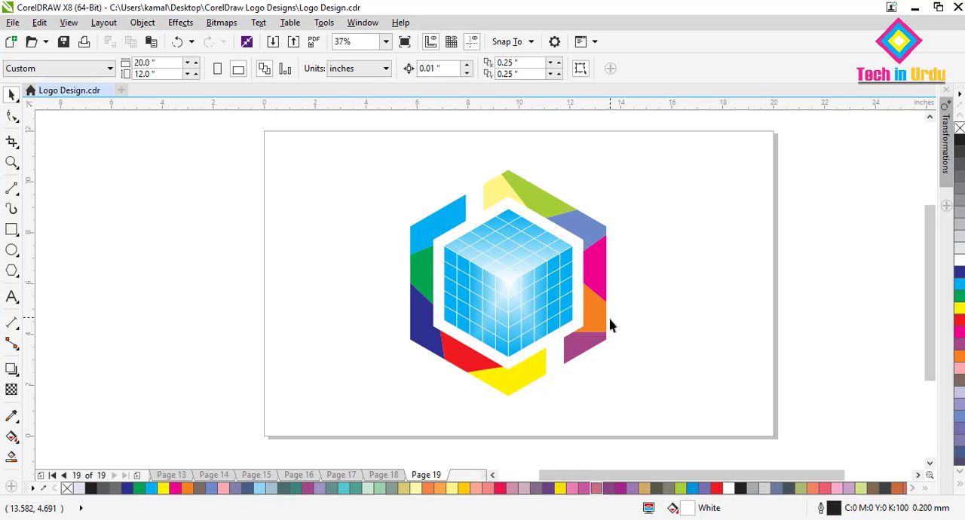
- Group the colored hexagon frame and the grid cube into one object, leaving nothing selected
drag(347, 137, 646, 426)
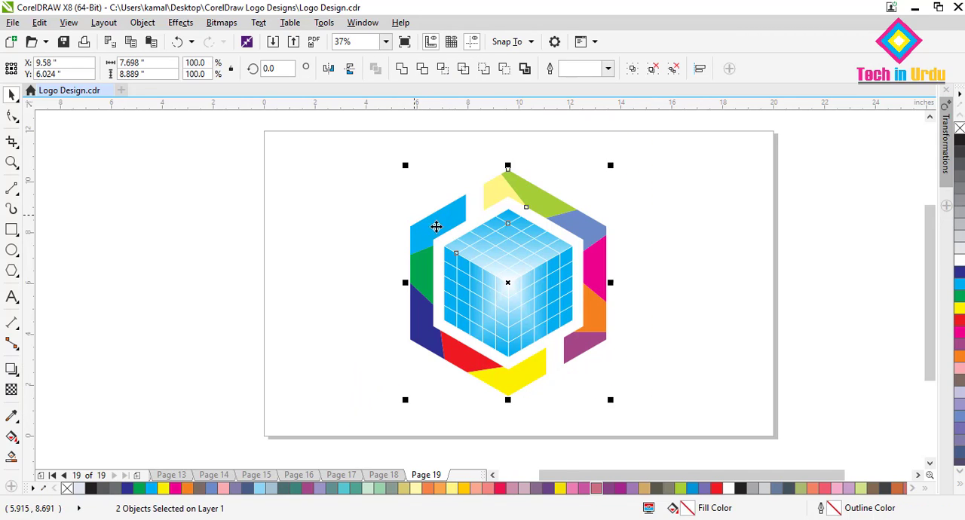
right_click(485, 244)
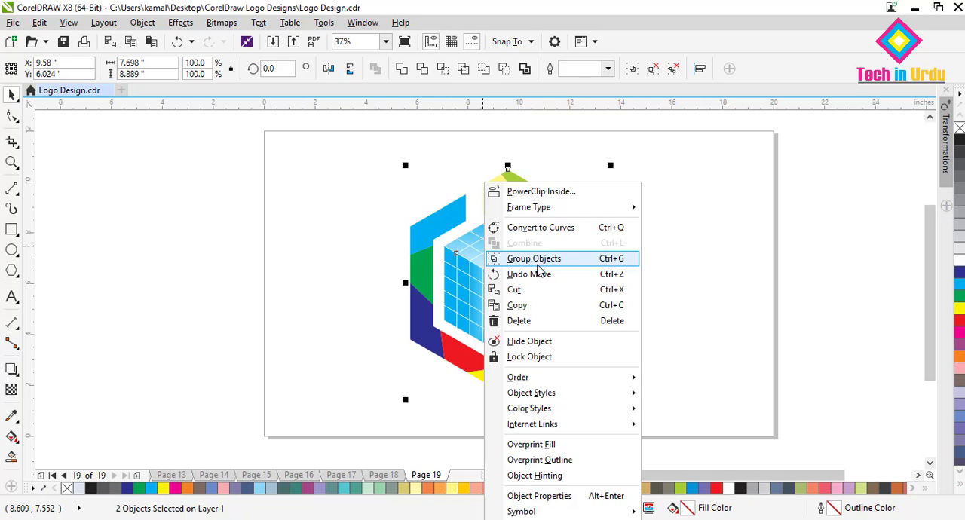
click(536, 258)
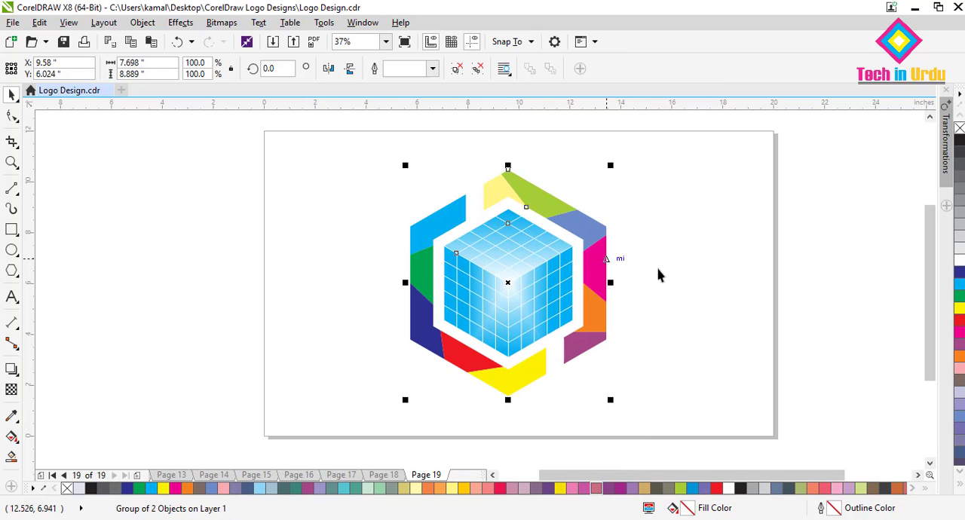
click(696, 283)
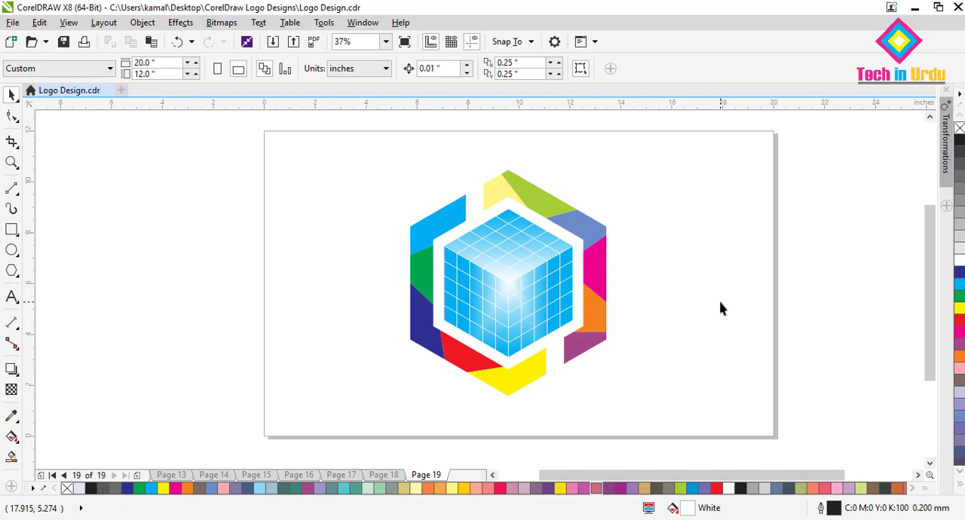